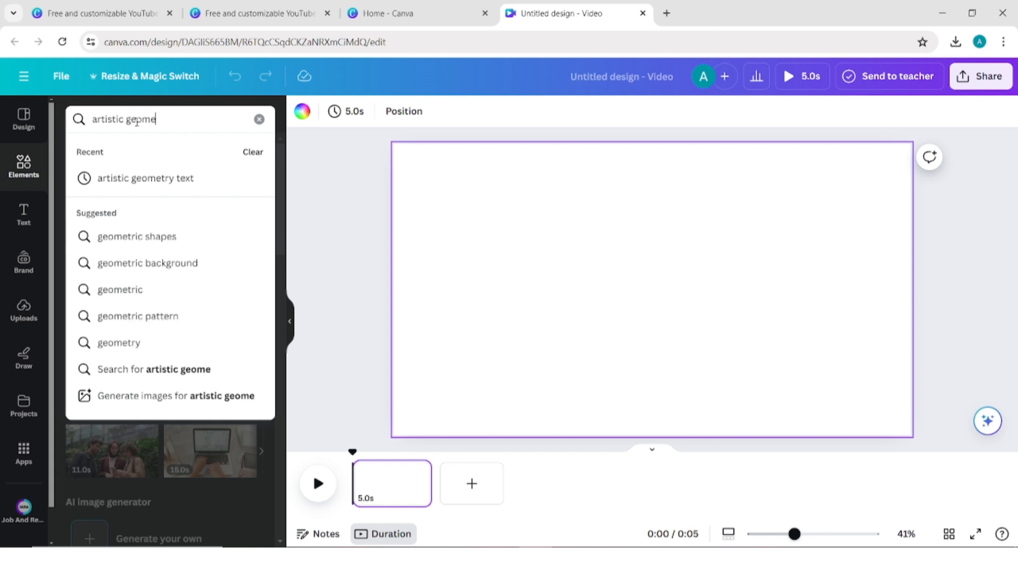
Step: Search the elements for "artistic geometry shapes" and show all matching photos
{"action": "type", "text": "try sh"}
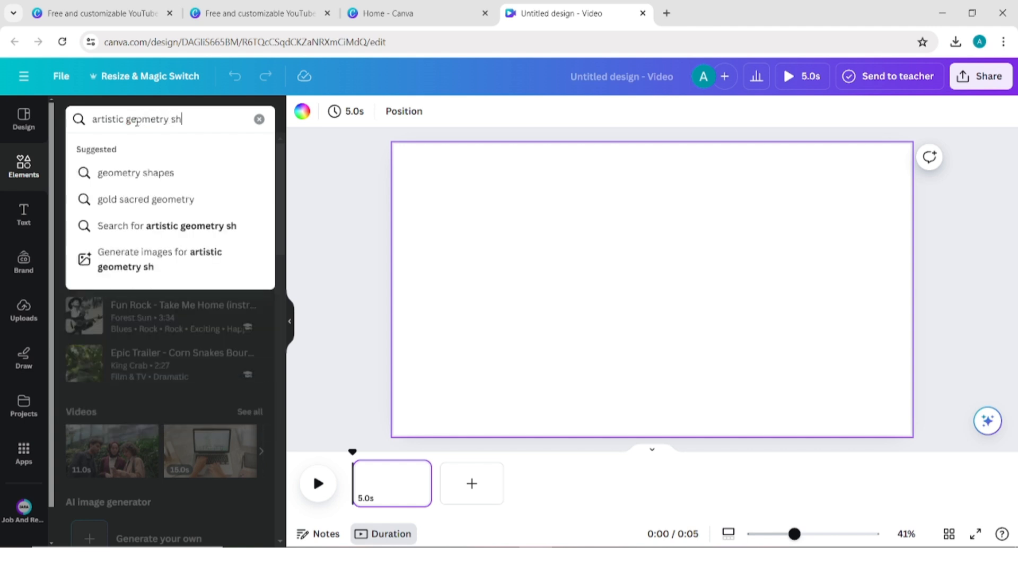
{"action": "type", "text": "apes"}
{"action": "key", "text": "Return"}
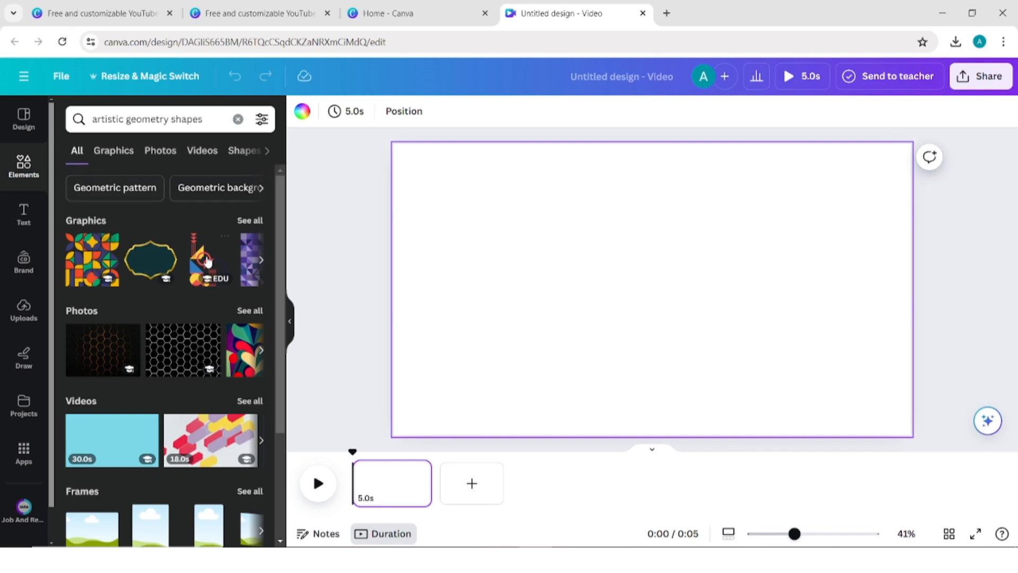
{"action": "left_click", "coordinate": [249, 311]}
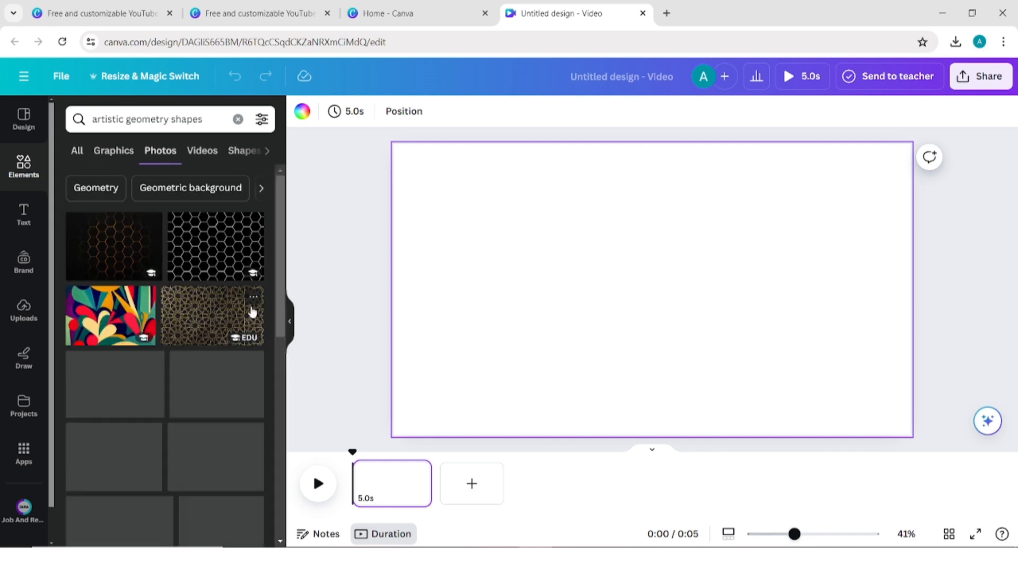
Step: Find images similar to the art deco geometric photo and fill the page with the turquoise, red and yellow diagonal-stripe one
{"action": "left_click", "coordinate": [148, 299]}
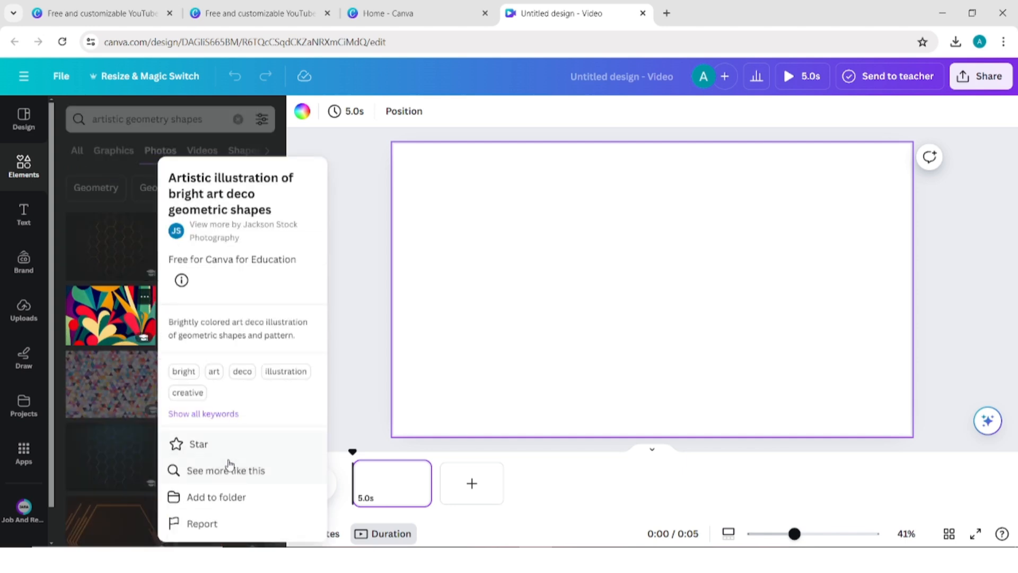
{"action": "left_click", "coordinate": [229, 467]}
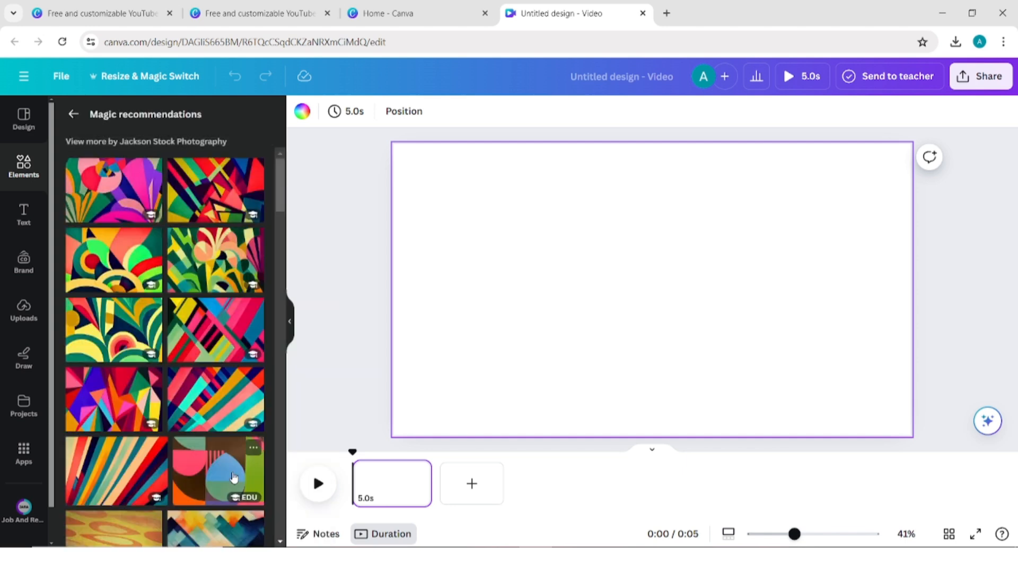
{"action": "left_click_drag", "start_coordinate": [178, 409], "coordinate": [410, 182]}
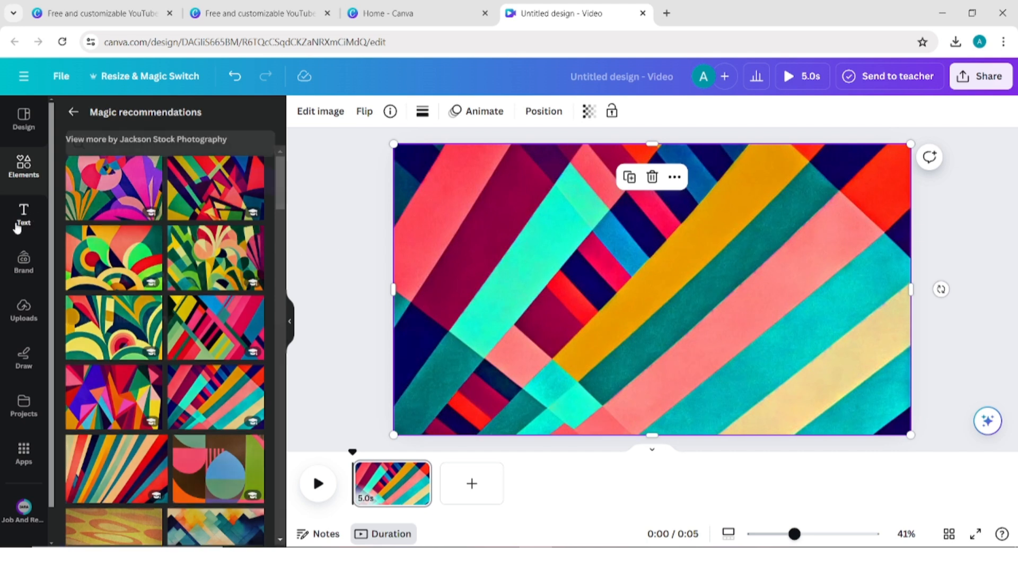
Step: Add a heading reading TEXT over the image, enlarge it to about font size 401 and centre it on the page
{"action": "left_click", "coordinate": [18, 217]}
{"action": "left_click_drag", "start_coordinate": [159, 251], "coordinate": [636, 292]}
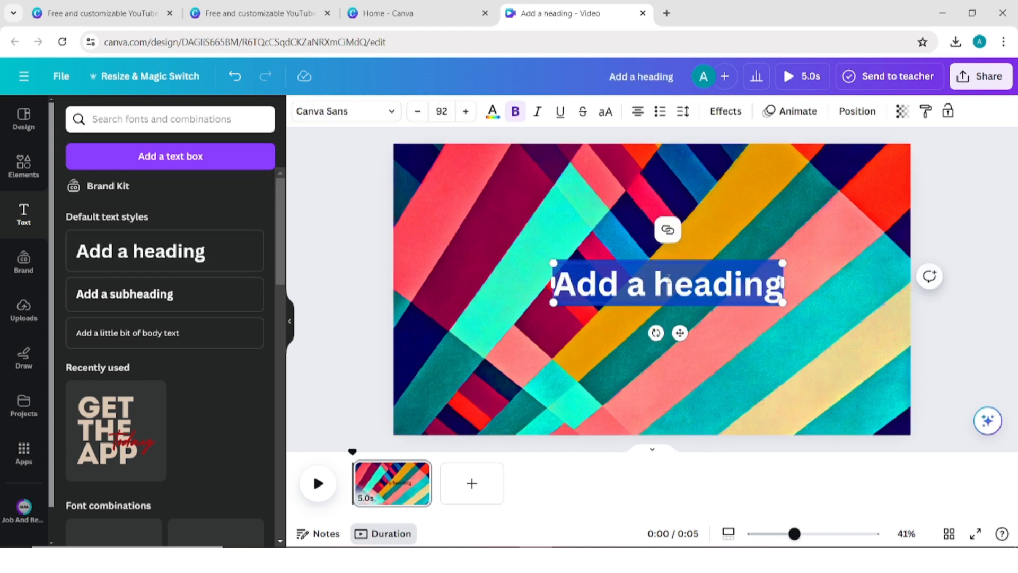
{"action": "type", "text": "TEXT"}
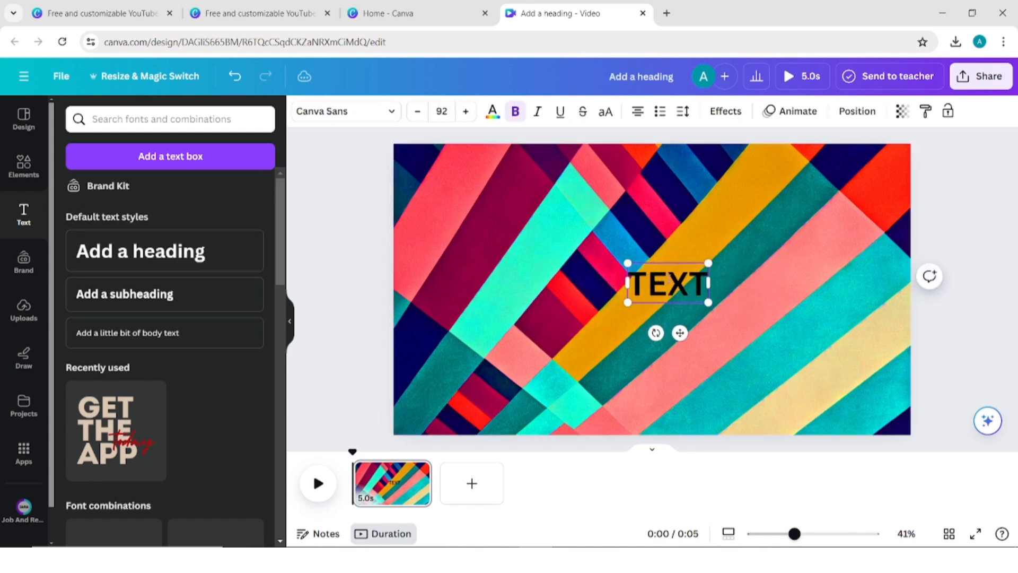
{"action": "left_click_drag", "start_coordinate": [711, 304], "coordinate": [948, 505]}
{"action": "left_click_drag", "start_coordinate": [706, 279], "coordinate": [555, 218]}
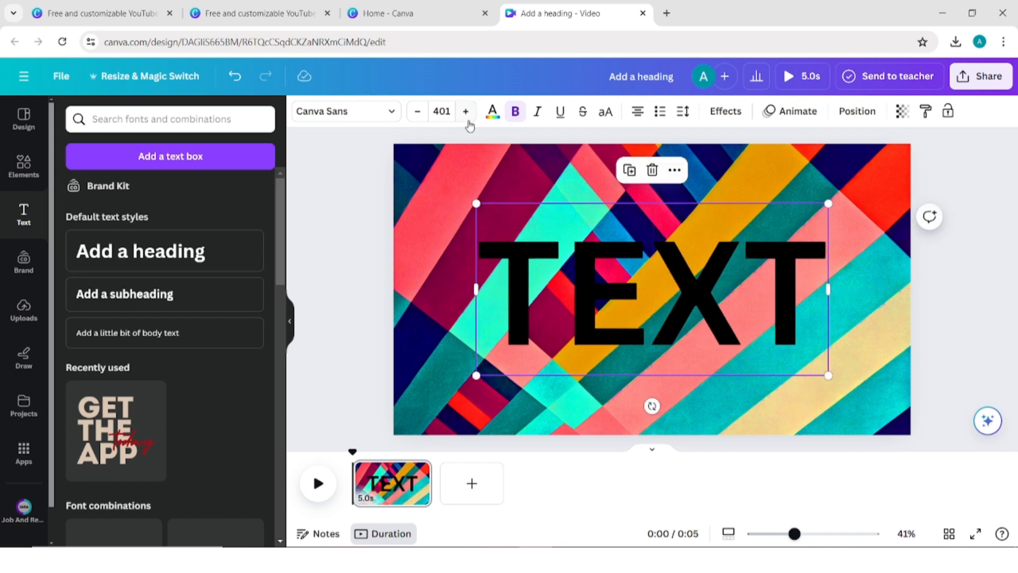
Step: Colour the TEXT heading white and set its font to 210 수퍼사이즈 Black Box
{"action": "left_click", "coordinate": [492, 111]}
{"action": "left_click", "coordinate": [144, 192]}
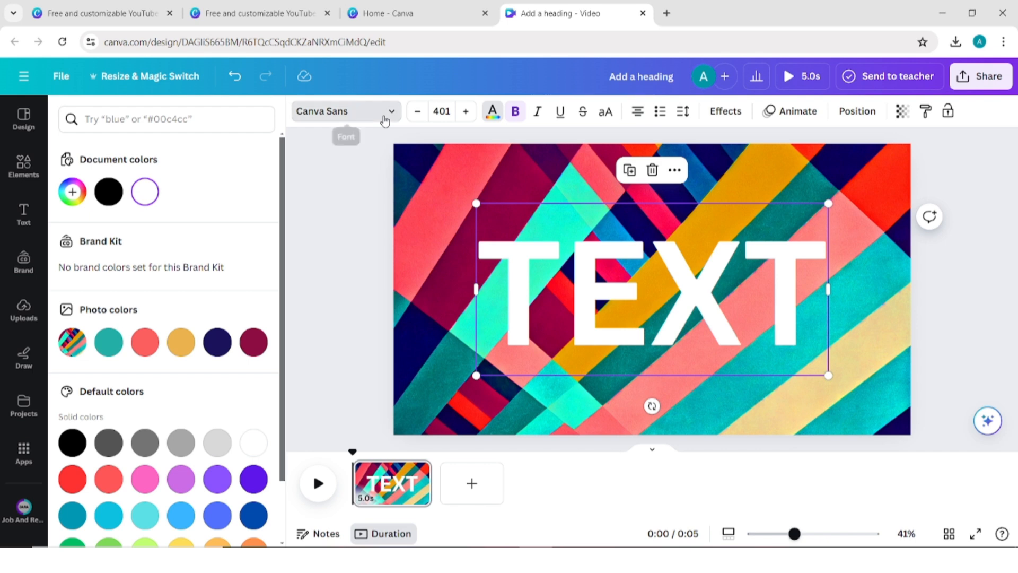
{"action": "left_click", "coordinate": [386, 116]}
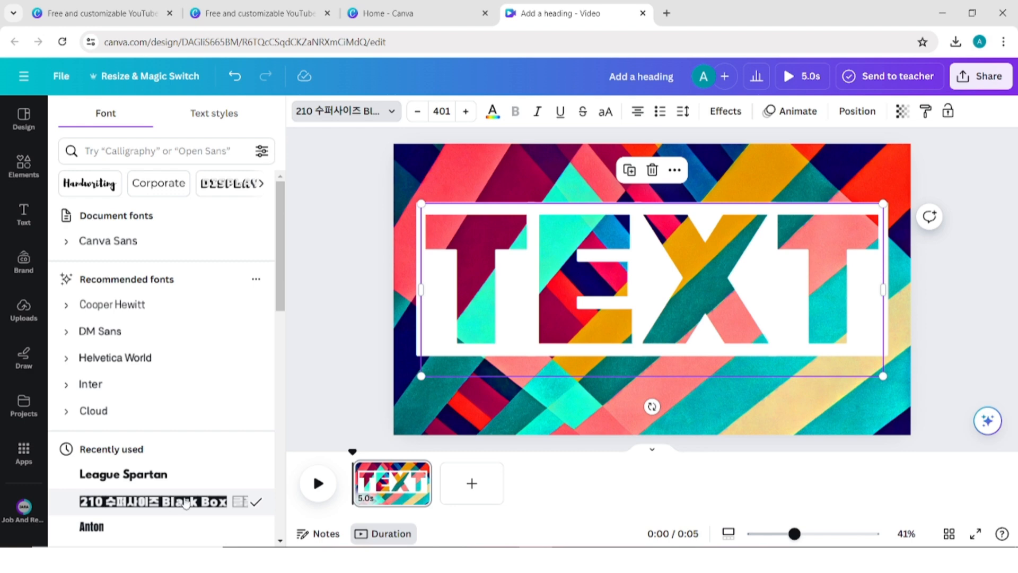
Step: Crop the striped image on all four sides so only the part within the white frame around the TEXT letters remains
{"action": "left_click", "coordinate": [422, 414]}
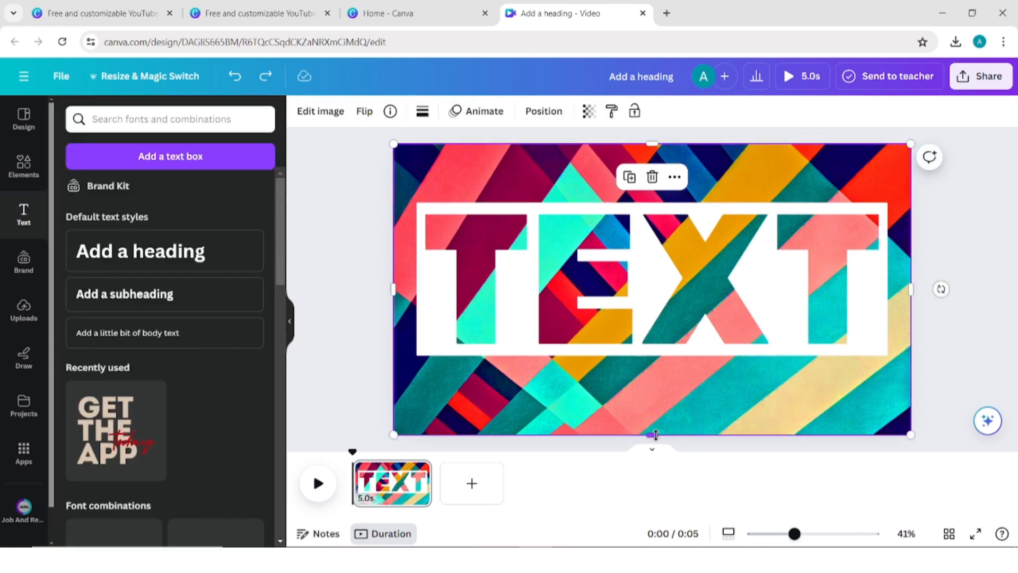
{"action": "left_click_drag", "start_coordinate": [656, 434], "coordinate": [616, 351]}
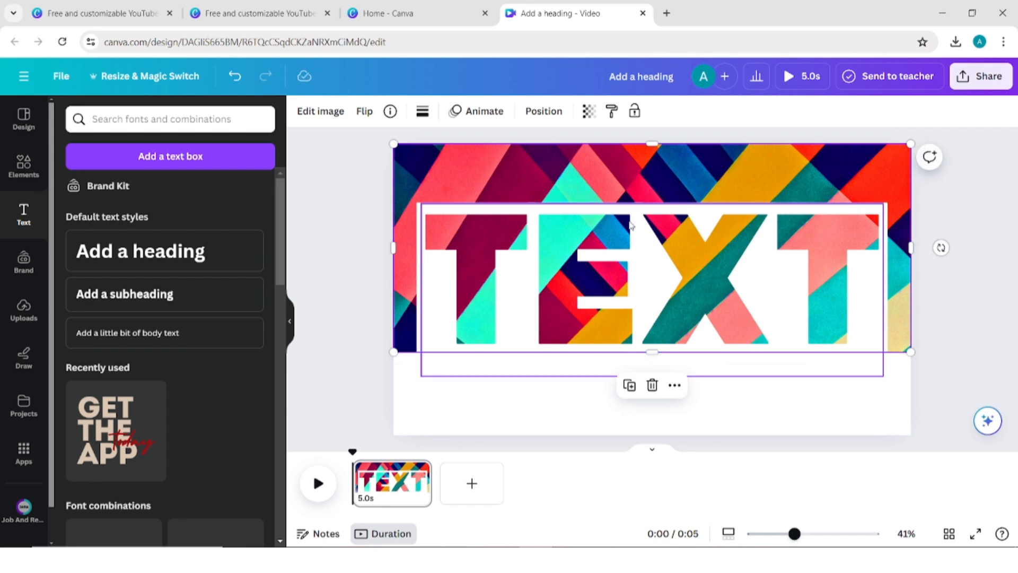
{"action": "left_click_drag", "start_coordinate": [650, 144], "coordinate": [653, 207]}
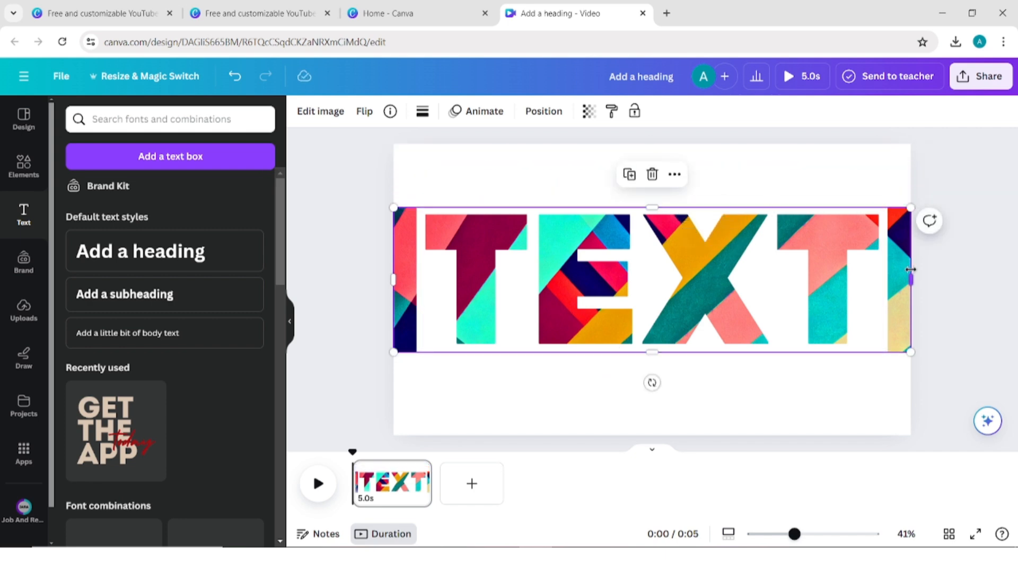
{"action": "left_click_drag", "start_coordinate": [912, 278], "coordinate": [884, 278]}
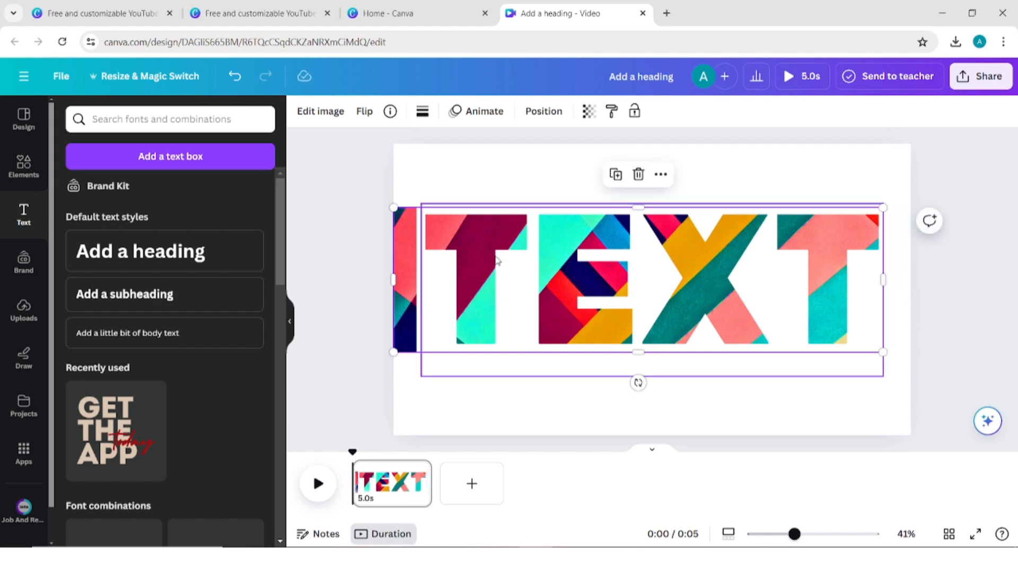
{"action": "left_click_drag", "start_coordinate": [397, 281], "coordinate": [423, 282]}
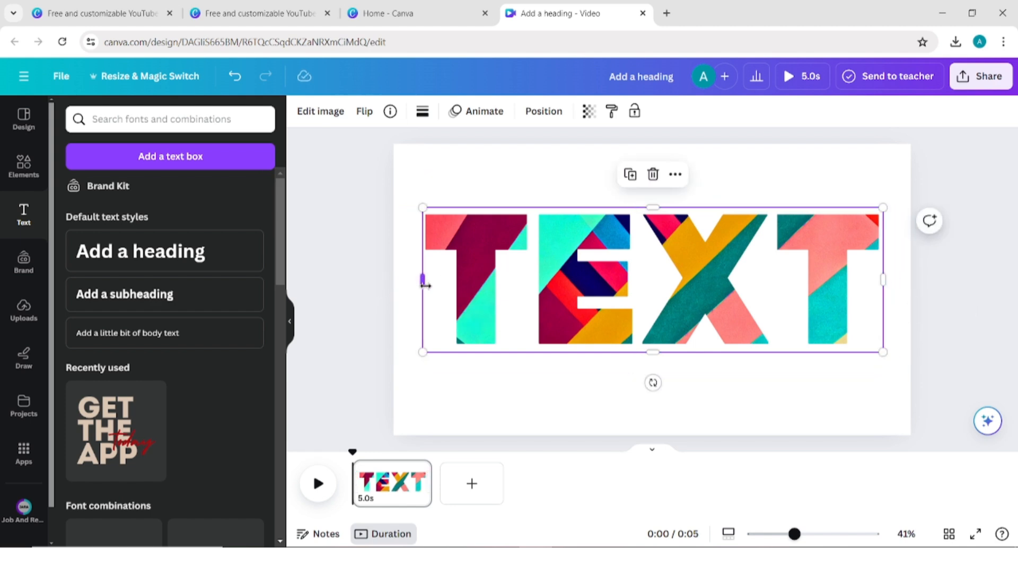
{"action": "left_click", "coordinate": [474, 403]}
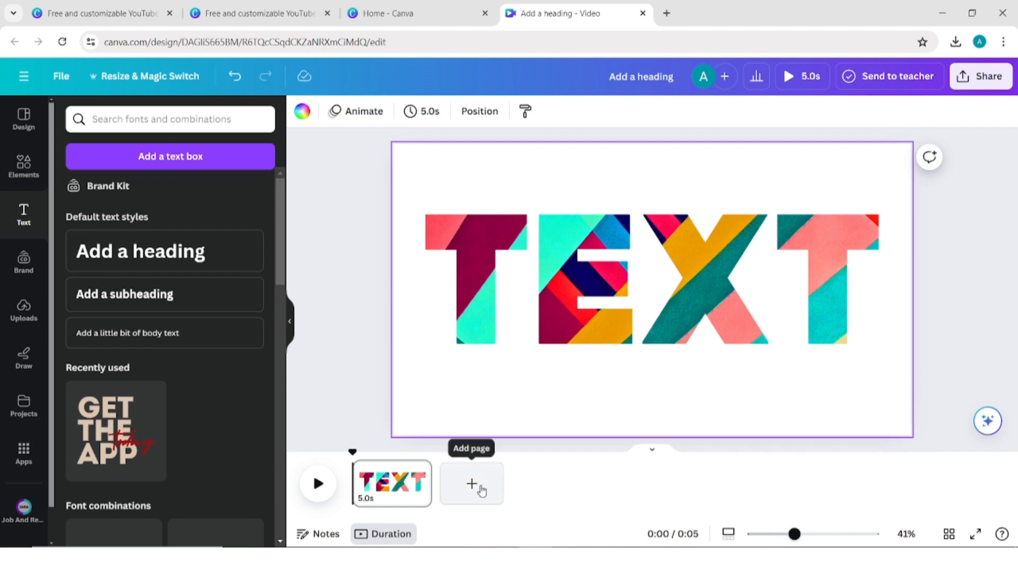
Step: Add a second page and place a square shape on it
{"action": "left_click", "coordinate": [476, 486]}
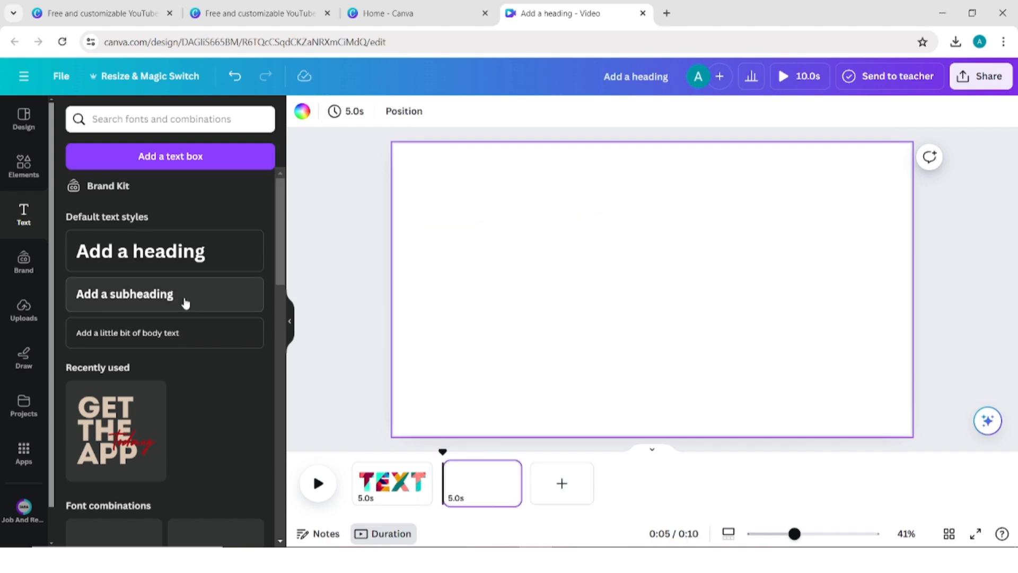
{"action": "left_click", "coordinate": [25, 165]}
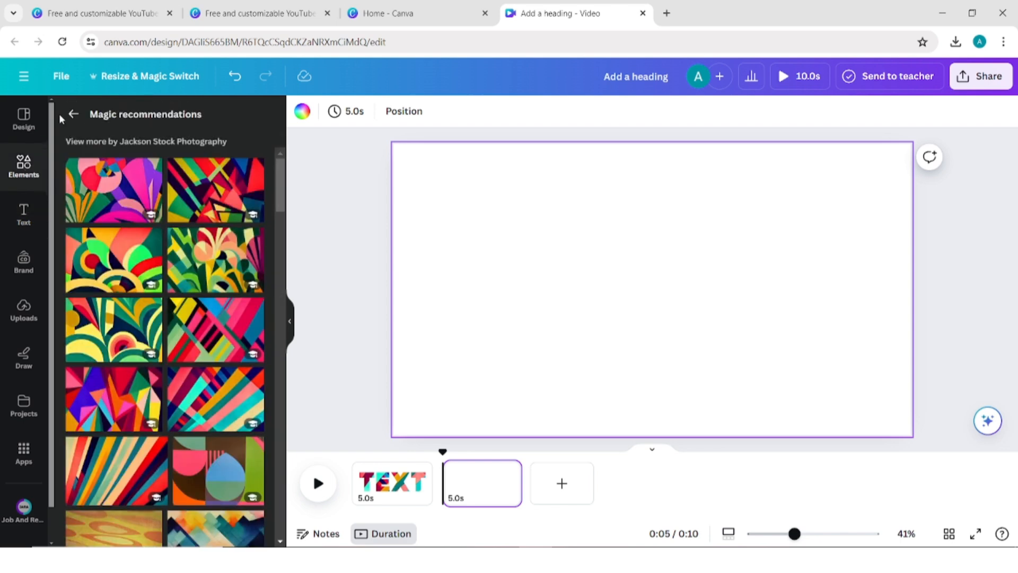
{"action": "left_click", "coordinate": [74, 114]}
{"action": "left_click", "coordinate": [237, 119]}
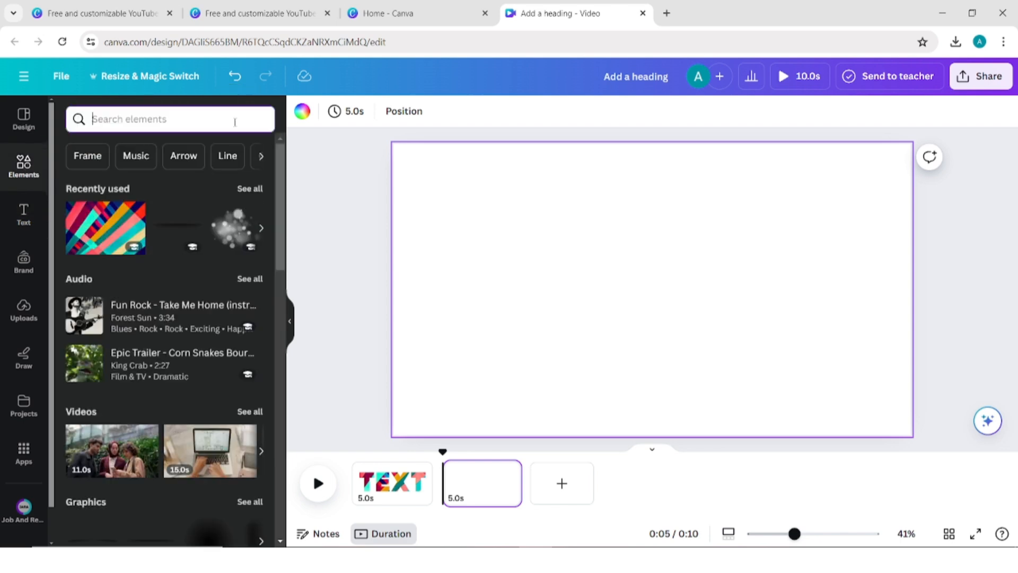
{"action": "scroll", "coordinate": [281, 227], "scroll_direction": "down", "scroll_amount": 10}
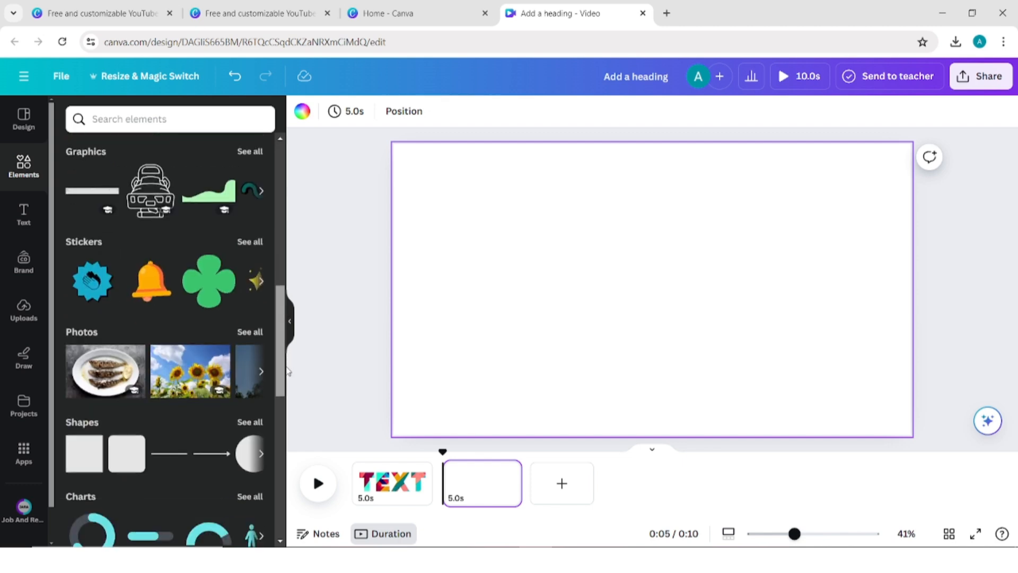
{"action": "left_click_drag", "start_coordinate": [127, 346], "coordinate": [485, 266]}
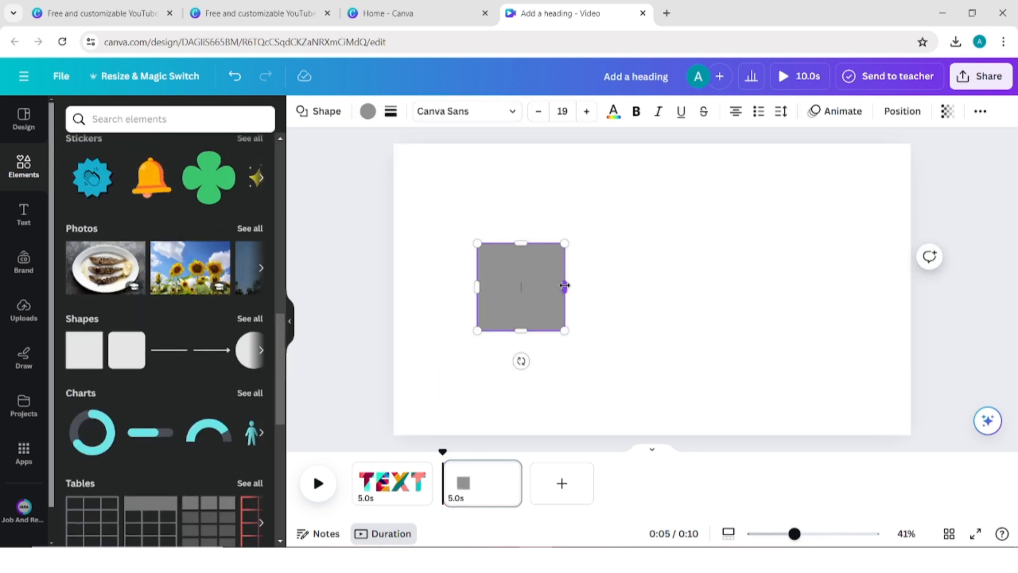
Step: Stretch the square into a wide rectangle centred on the page and fill it with black
{"action": "left_click_drag", "start_coordinate": [564, 287], "coordinate": [792, 290]}
{"action": "left_click_drag", "start_coordinate": [644, 241], "coordinate": [635, 189]}
{"action": "left_click_drag", "start_coordinate": [640, 330], "coordinate": [651, 369]}
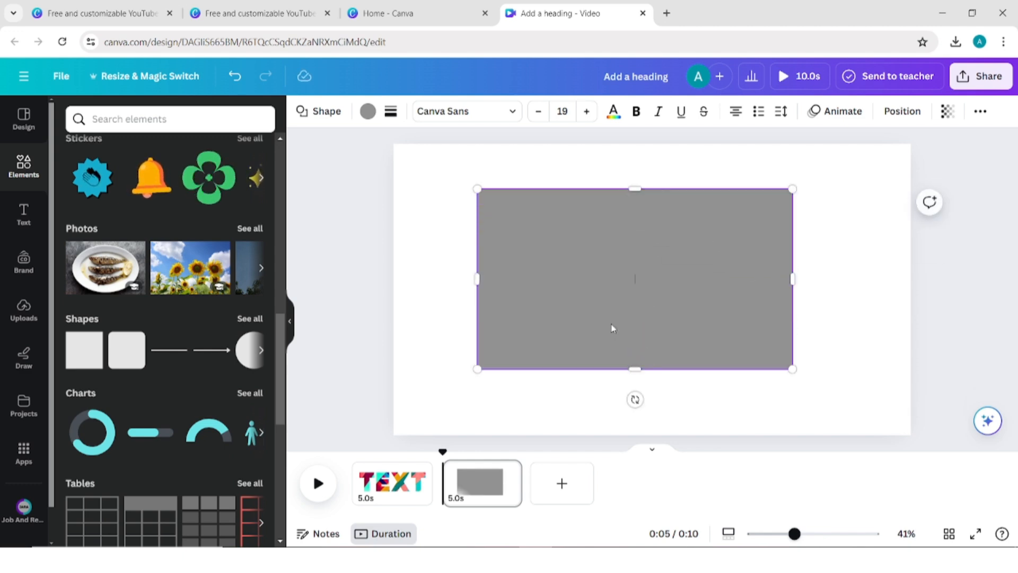
{"action": "mouse_move", "coordinate": [613, 328]}
{"action": "left_mouse_down"}
{"action": "mouse_move", "coordinate": [630, 325]}
{"action": "mouse_move", "coordinate": [625, 316]}
{"action": "mouse_move", "coordinate": [629, 333]}
{"action": "left_mouse_up"}
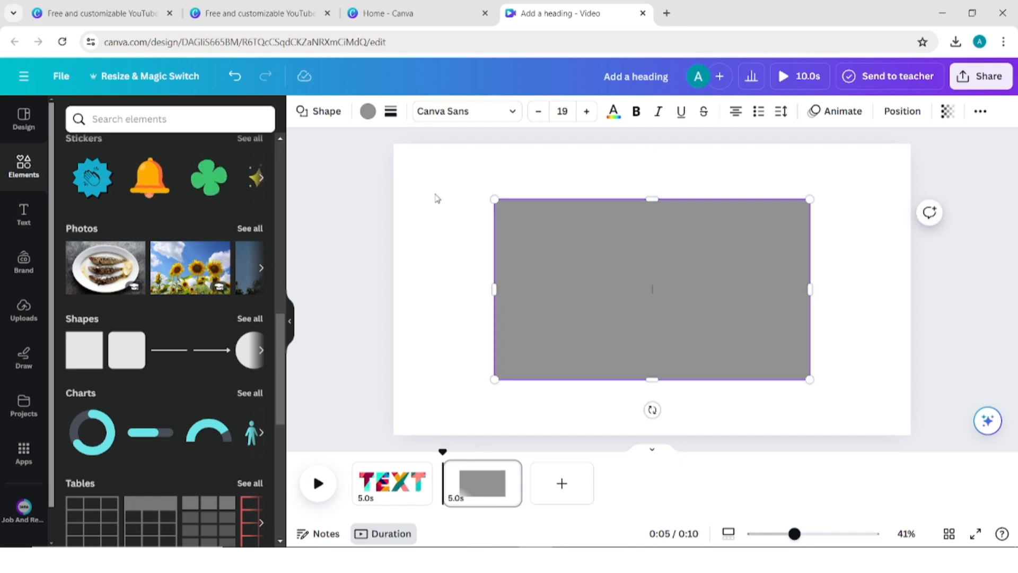
{"action": "left_click", "coordinate": [368, 112]}
{"action": "left_click", "coordinate": [144, 192]}
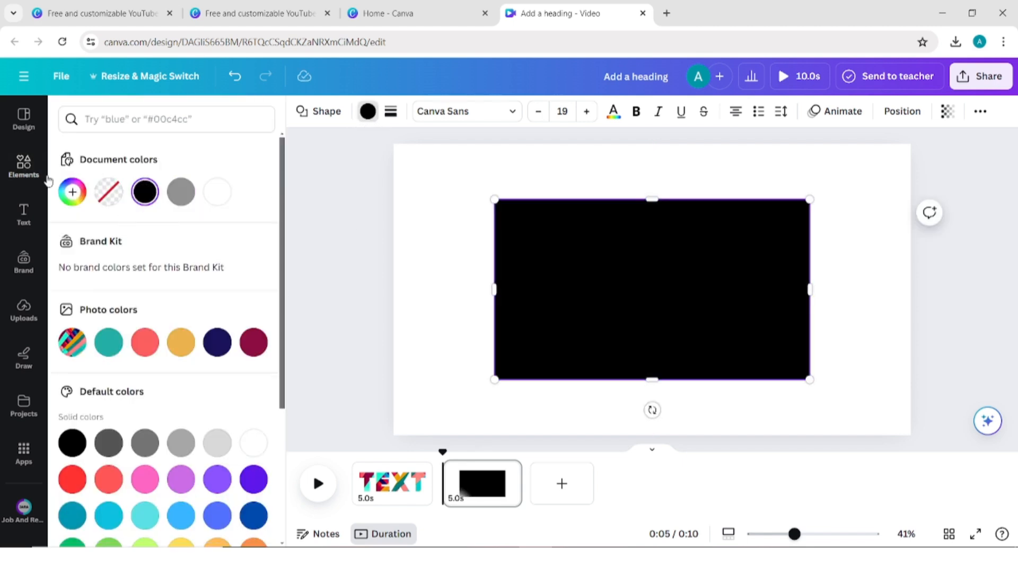
Step: Add a heading reading ALIVE at the lower edge of the black rectangle and colour it white
{"action": "left_click", "coordinate": [26, 165]}
{"action": "left_click", "coordinate": [23, 213]}
{"action": "left_click_drag", "start_coordinate": [112, 251], "coordinate": [613, 401]}
{"action": "type", "text": "ALIVE"}
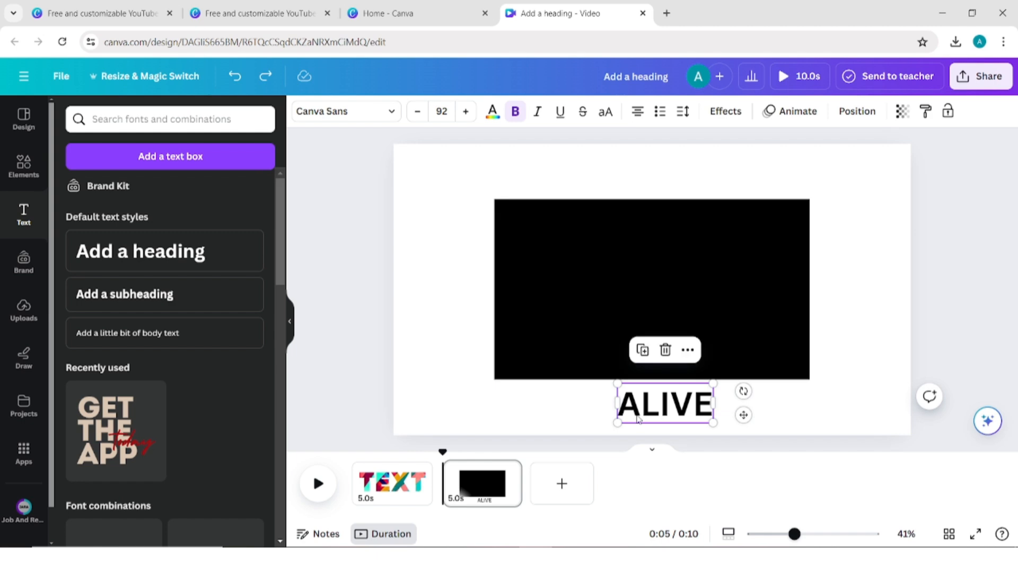
{"action": "left_click_drag", "start_coordinate": [640, 420], "coordinate": [636, 399]}
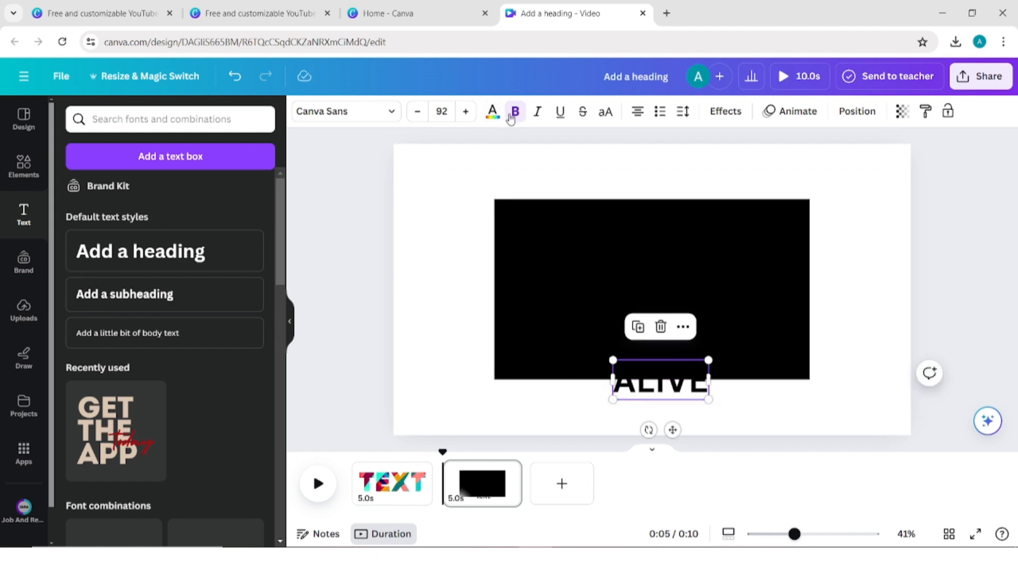
{"action": "left_click", "coordinate": [492, 112]}
{"action": "left_click", "coordinate": [144, 191]}
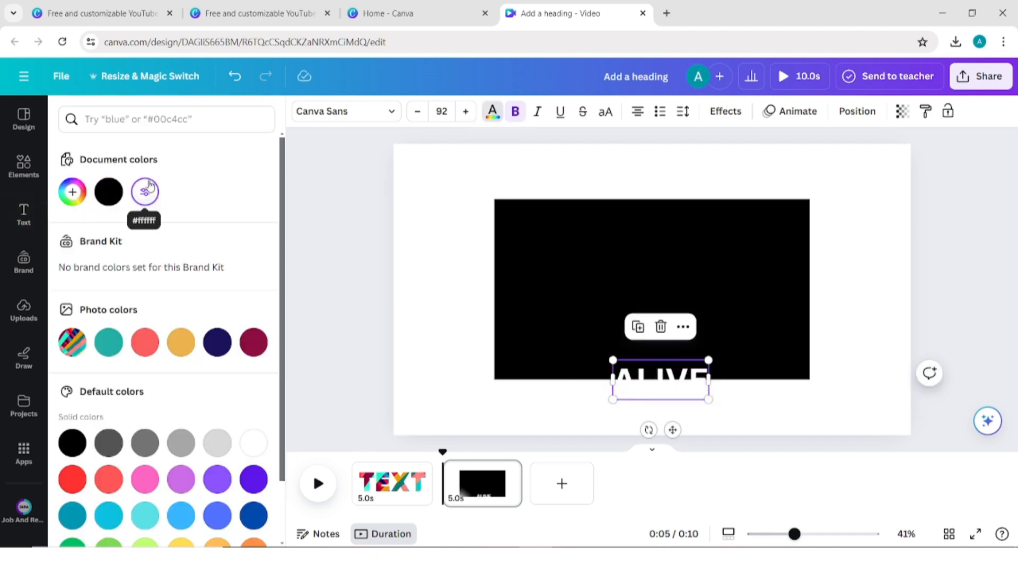
Step: Enlarge the ALIVE heading to about font size 273 and centre it on the black rectangle
{"action": "left_click_drag", "start_coordinate": [656, 371], "coordinate": [641, 287]}
{"action": "left_click_drag", "start_coordinate": [691, 314], "coordinate": [862, 444]}
{"action": "left_click_drag", "start_coordinate": [758, 349], "coordinate": [670, 304]}
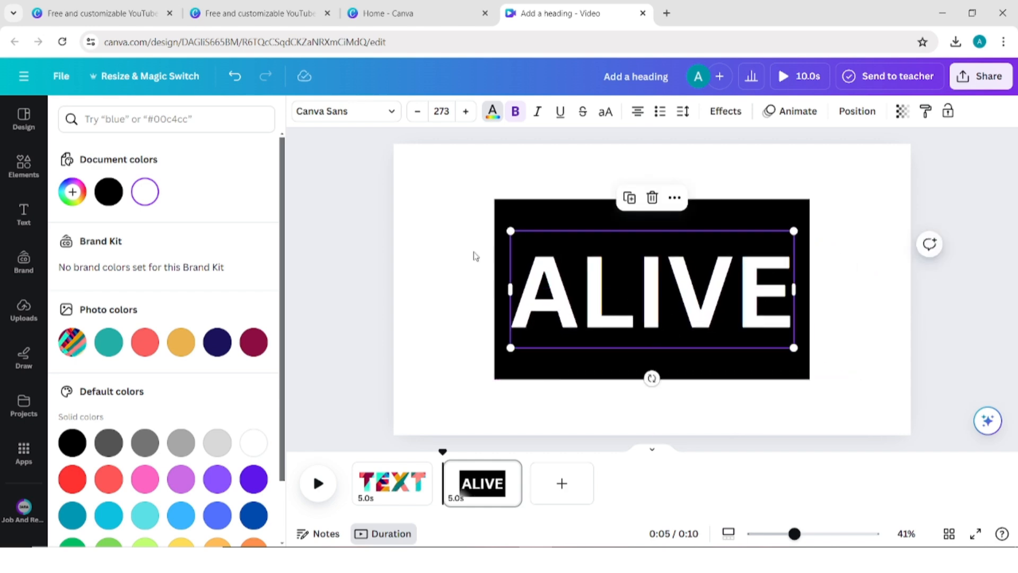
Step: Change the font of the ALIVE heading to Barriecito
{"action": "left_click", "coordinate": [380, 122]}
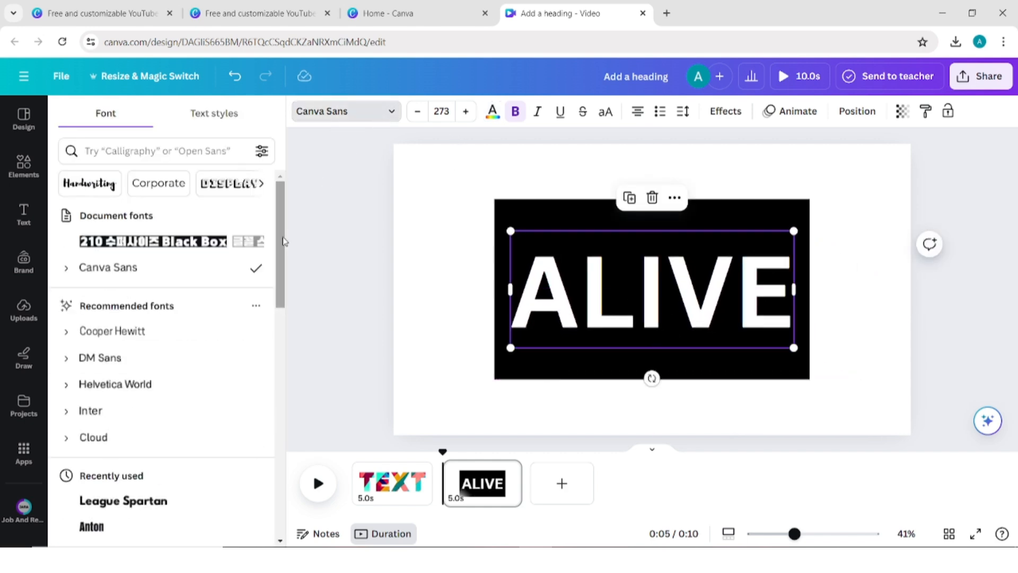
{"action": "scroll", "coordinate": [282, 260], "scroll_direction": "down", "scroll_amount": 1}
{"action": "scroll", "coordinate": [131, 273], "scroll_direction": "down", "scroll_amount": 5}
{"action": "left_click", "coordinate": [131, 273]}
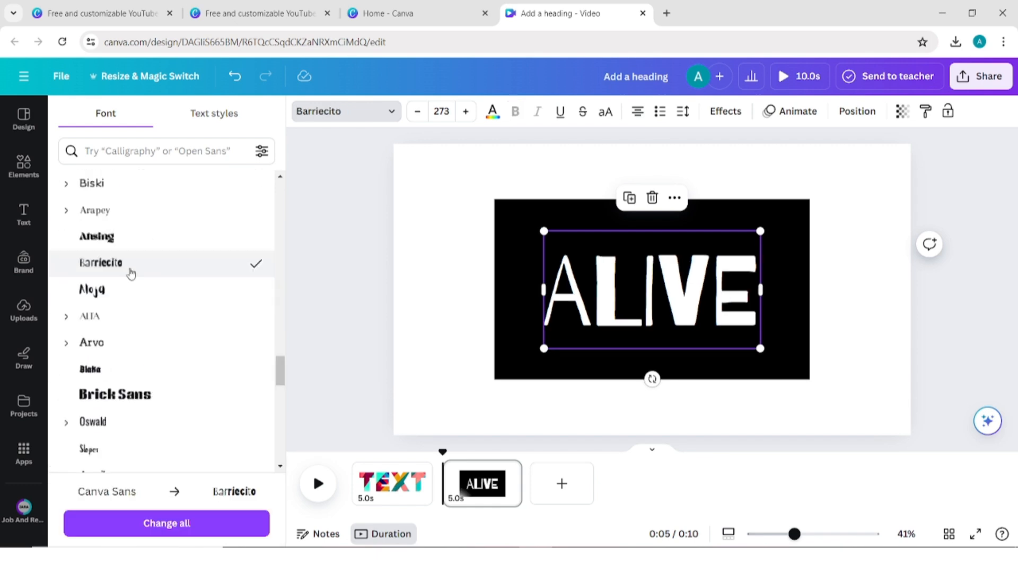
{"action": "left_click", "coordinate": [450, 191]}
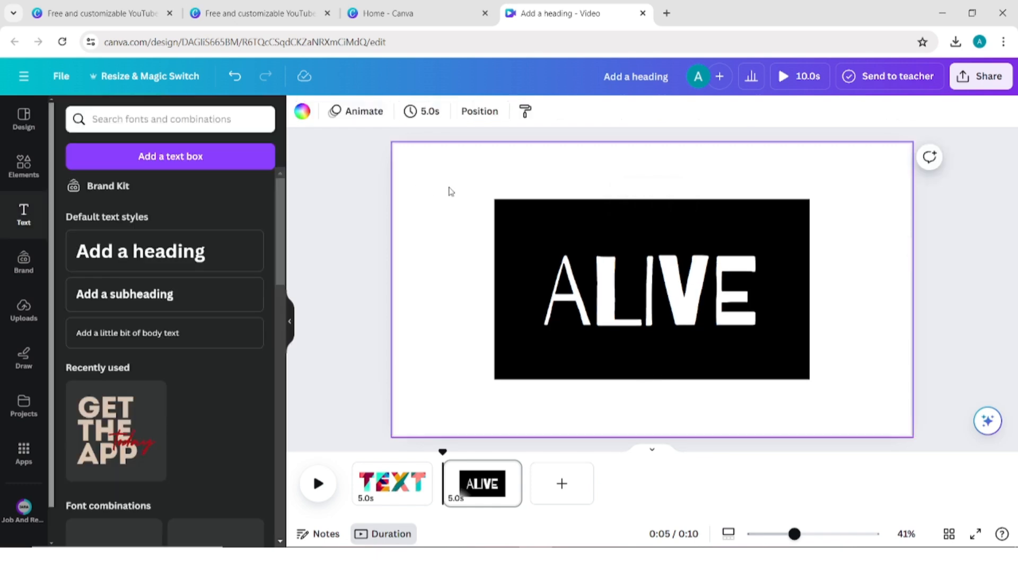
Step: Download only page 2 as a PNG and upload the resulting file, Add a heading (4).png, to the design's images
{"action": "left_click", "coordinate": [976, 82]}
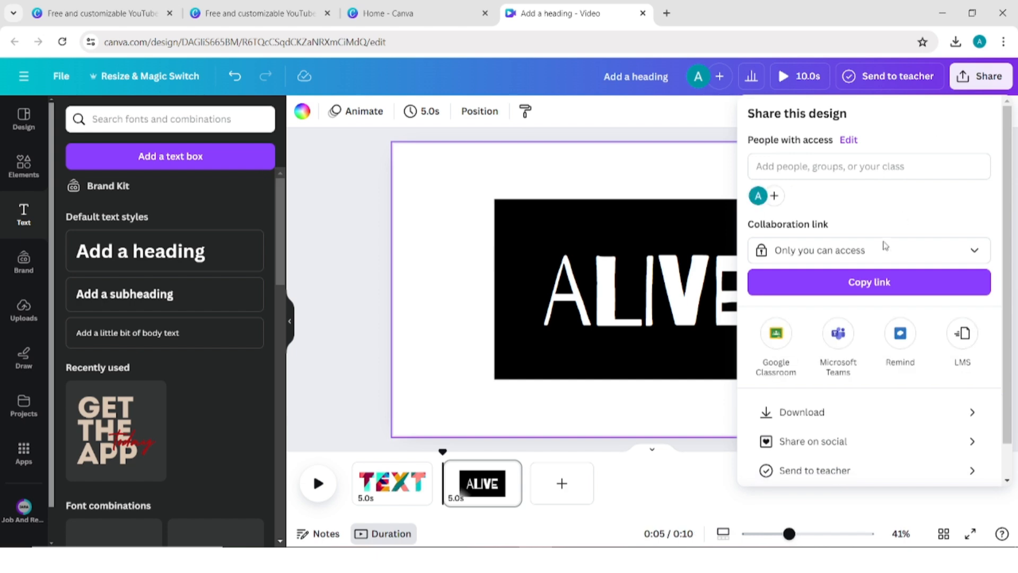
{"action": "left_click", "coordinate": [823, 409]}
{"action": "left_click", "coordinate": [863, 307]}
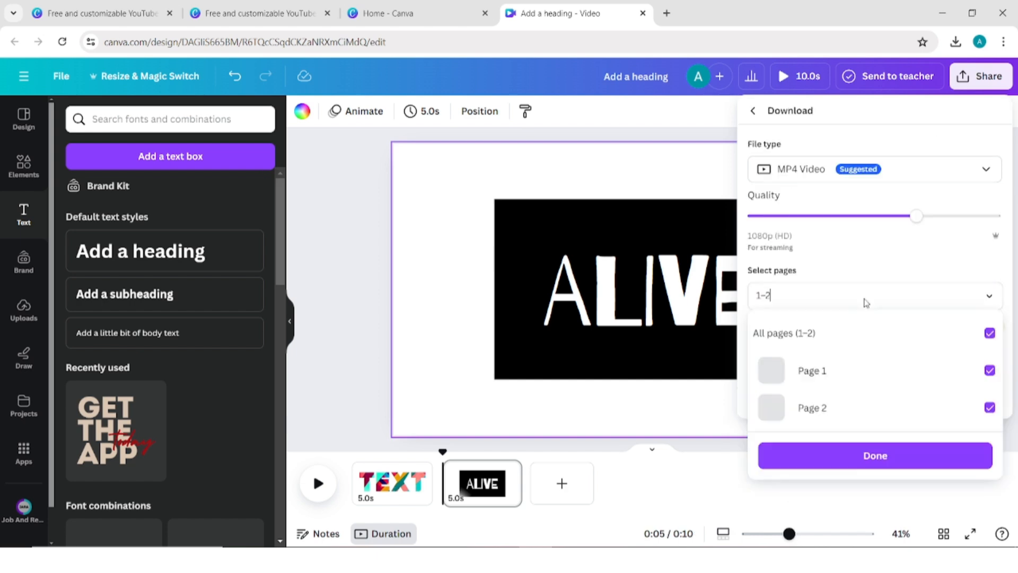
{"action": "left_click", "coordinate": [989, 332]}
{"action": "left_click", "coordinate": [990, 407]}
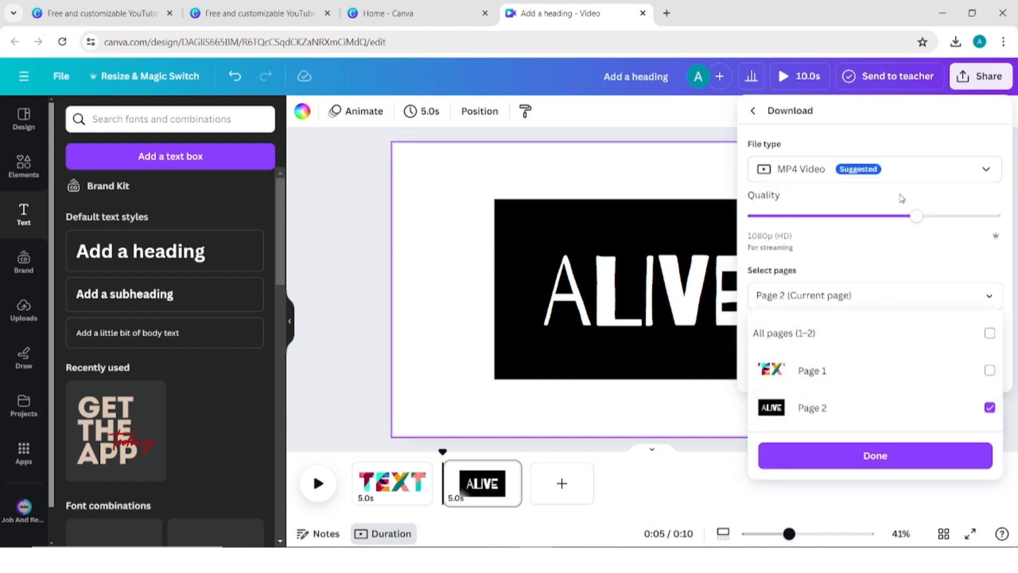
{"action": "left_click", "coordinate": [910, 182]}
{"action": "left_click", "coordinate": [915, 166]}
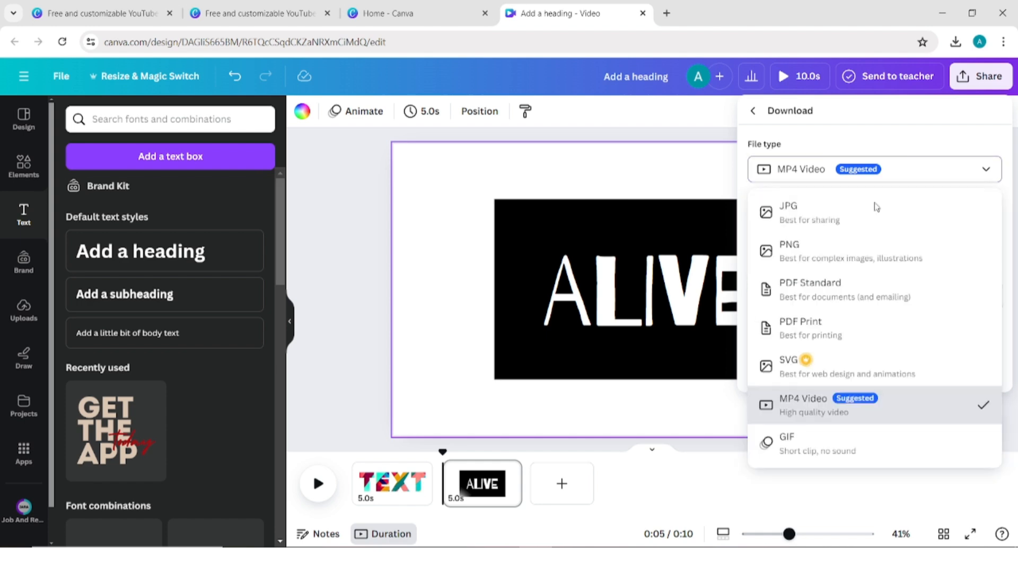
{"action": "left_click", "coordinate": [842, 250]}
{"action": "left_click", "coordinate": [843, 403]}
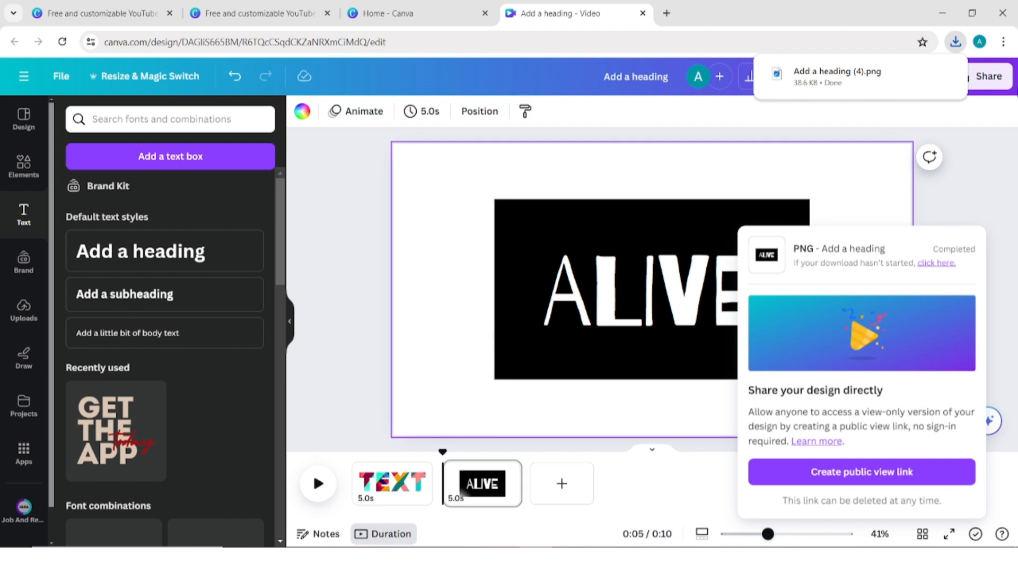
{"action": "left_click_drag", "start_coordinate": [812, 80], "coordinate": [222, 246]}
{"action": "left_click", "coordinate": [981, 216]}
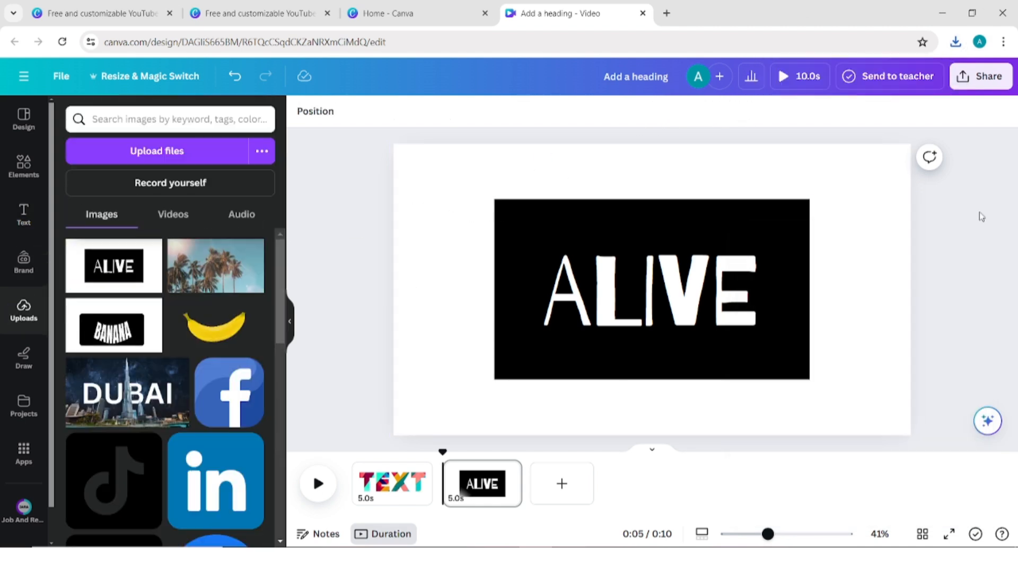
Step: Add a third page and fill it with the recently used colourful striped image
{"action": "left_click", "coordinate": [553, 485]}
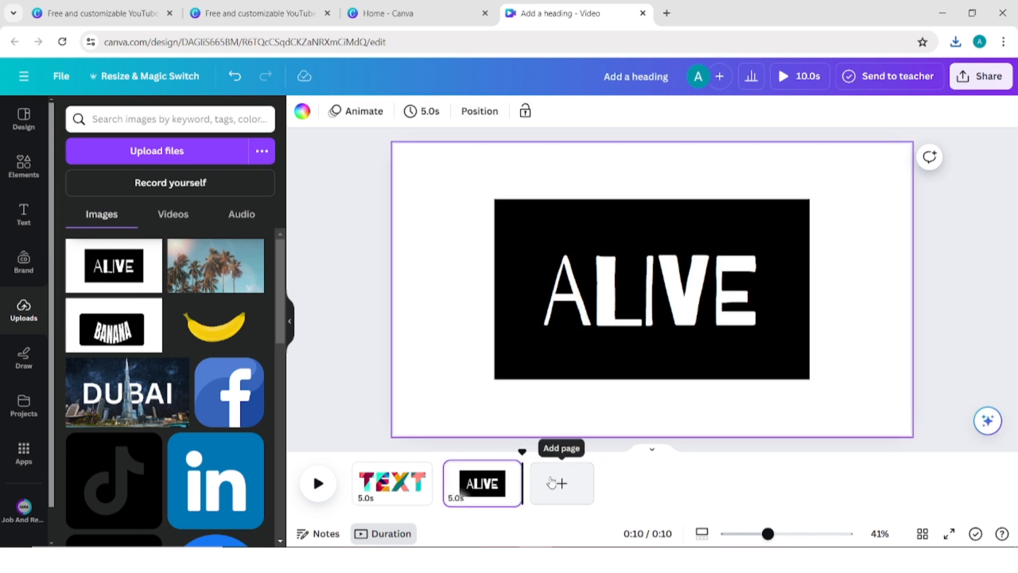
{"action": "left_click", "coordinate": [24, 167]}
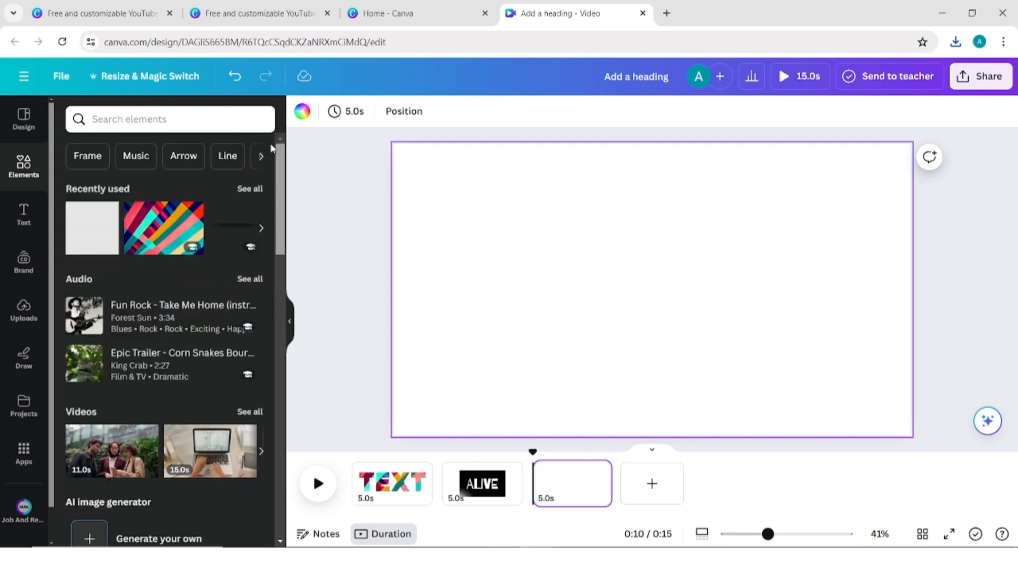
{"action": "left_click_drag", "start_coordinate": [171, 218], "coordinate": [407, 153]}
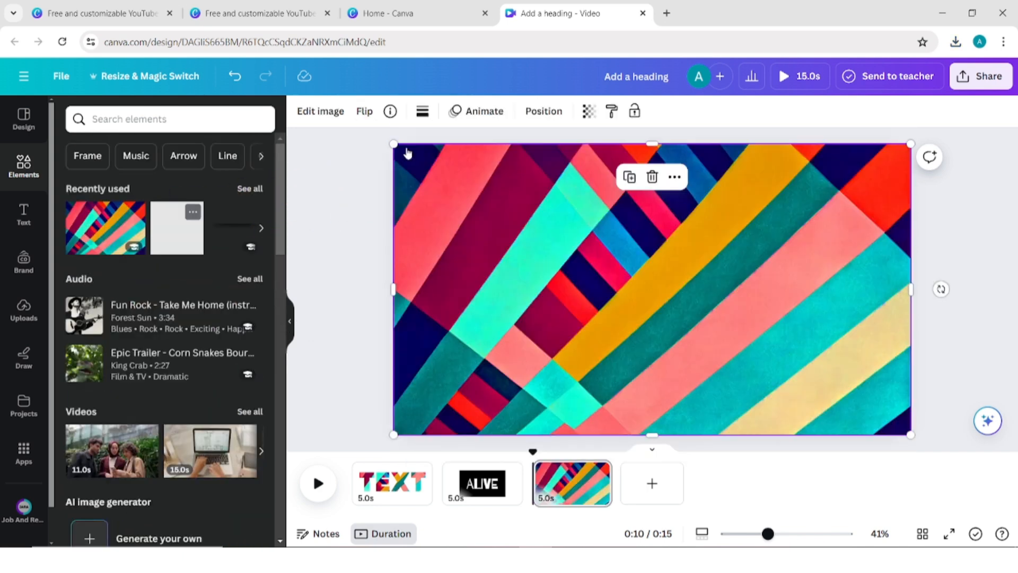
Step: Cover page 3 with the uploaded ALIVE image and remove its white background and lettering using BG Remover
{"action": "left_click", "coordinate": [28, 322]}
{"action": "left_click_drag", "start_coordinate": [114, 265], "coordinate": [432, 180]}
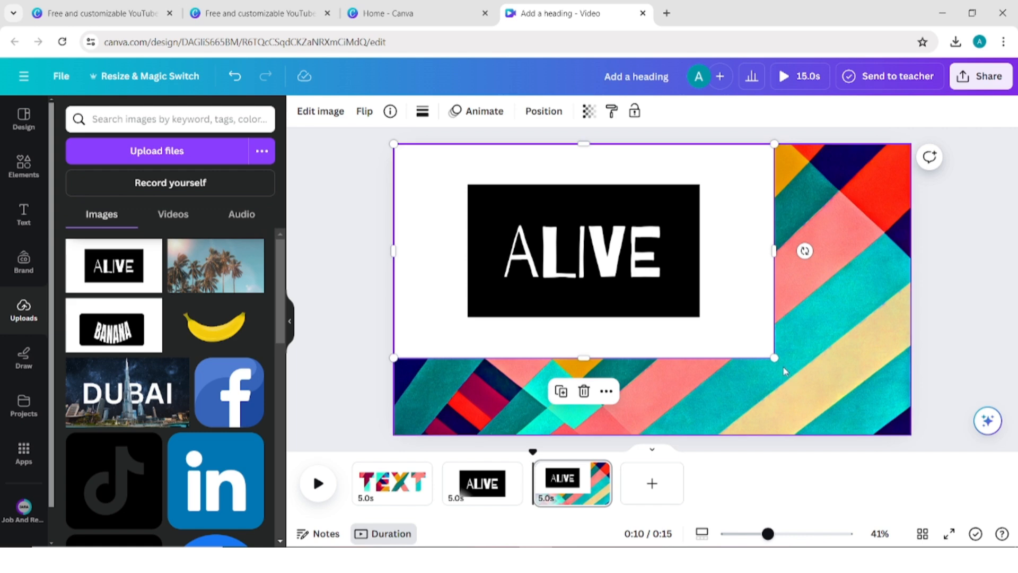
{"action": "left_click_drag", "start_coordinate": [775, 359], "coordinate": [910, 435]}
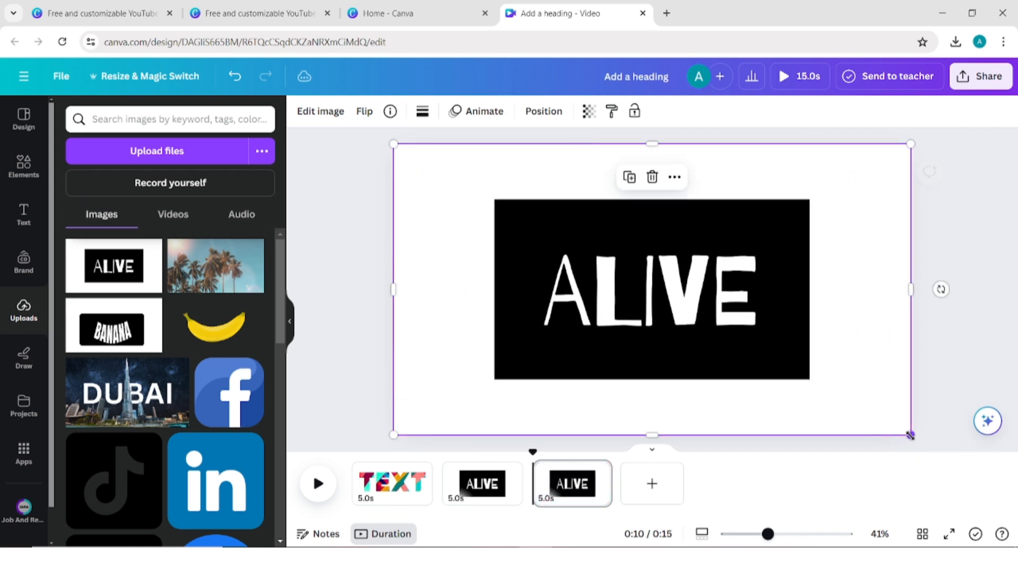
{"action": "left_click", "coordinate": [321, 112]}
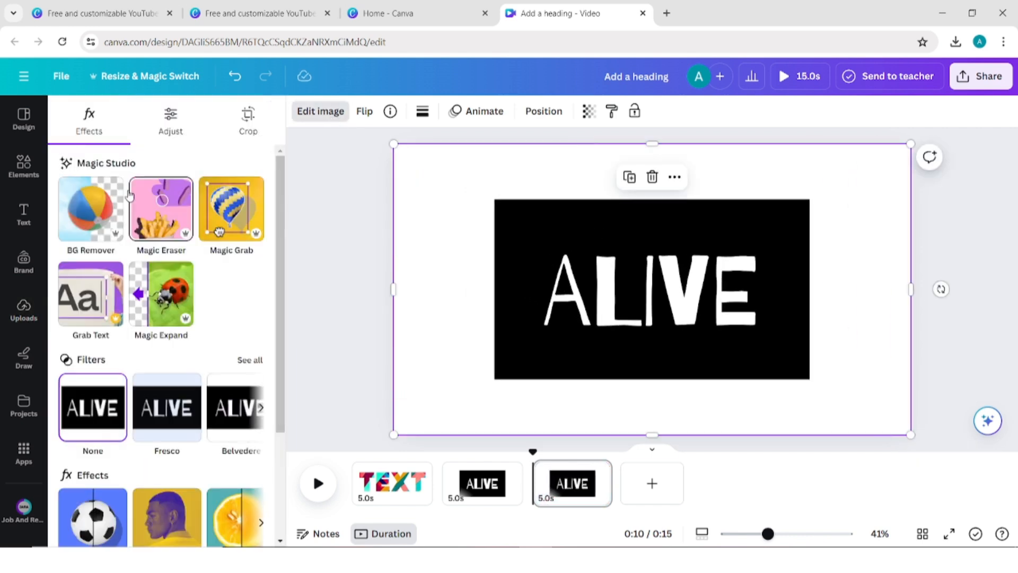
{"action": "left_click", "coordinate": [99, 209]}
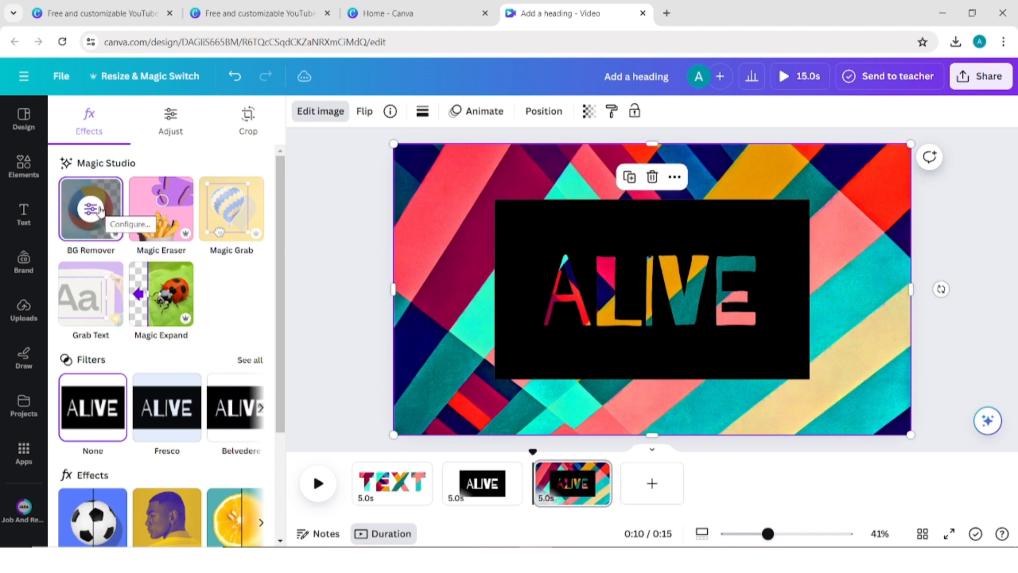
Step: Apply the Cherry duotone effect to the ALIVE image with both highlights and shadows set to white
{"action": "scroll", "coordinate": [275, 315], "scroll_direction": "down", "scroll_amount": 2}
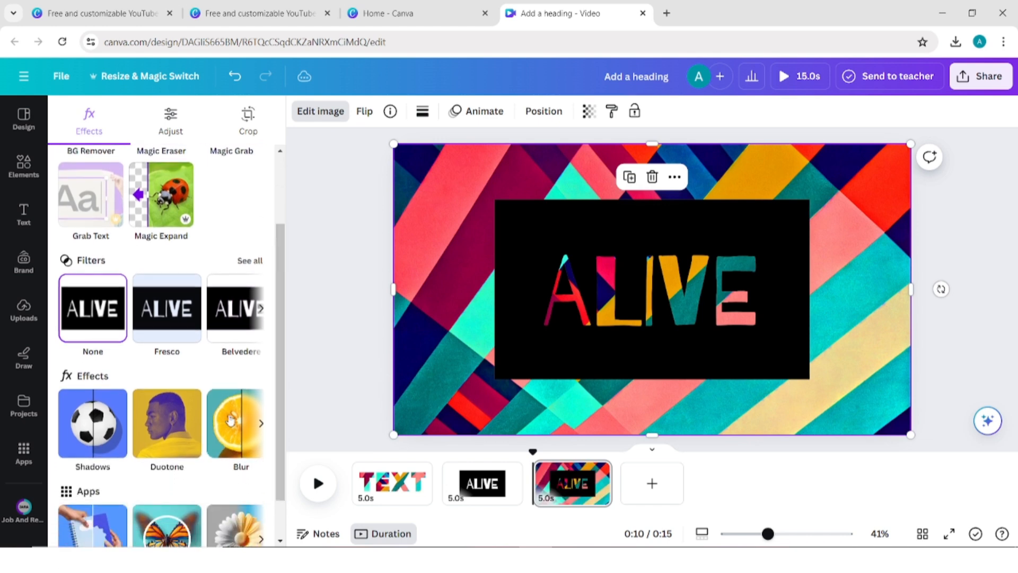
{"action": "left_click", "coordinate": [168, 433]}
{"action": "left_click", "coordinate": [167, 255]}
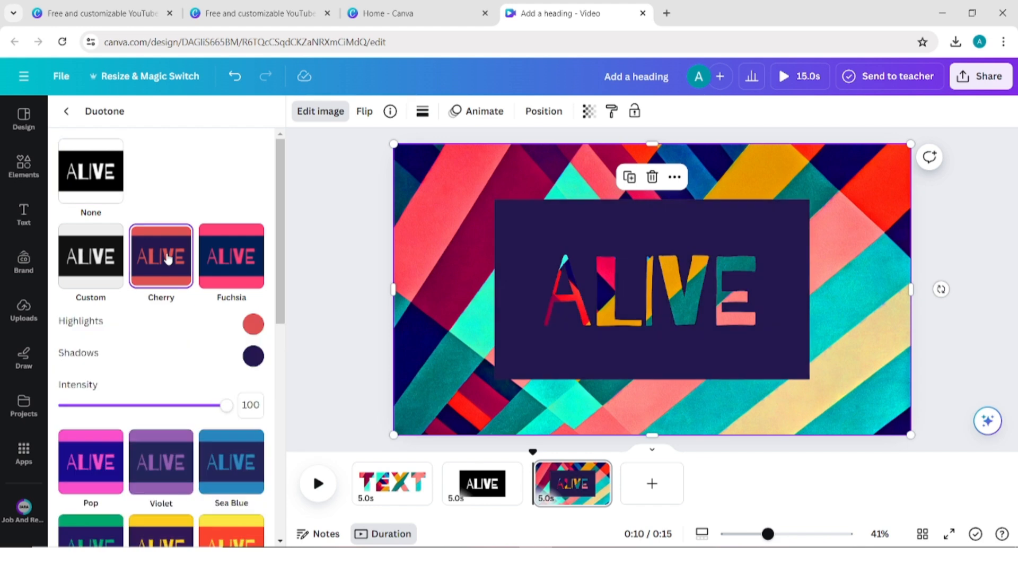
{"action": "left_click", "coordinate": [253, 324]}
{"action": "left_click_drag", "start_coordinate": [263, 362], "coordinate": [242, 352]}
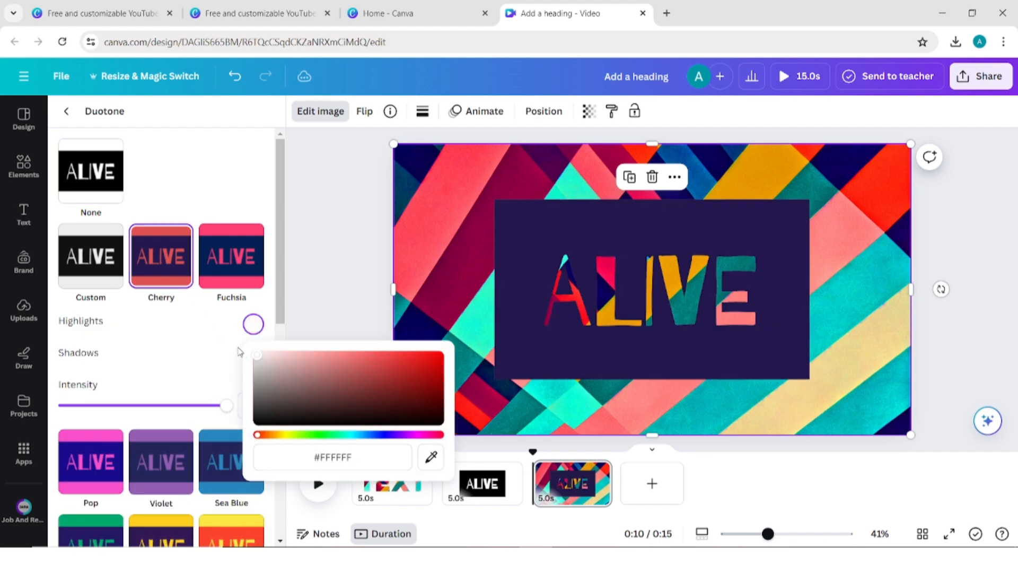
{"action": "left_click", "coordinate": [231, 348]}
{"action": "left_click", "coordinate": [253, 353]}
{"action": "left_click", "coordinate": [267, 393]}
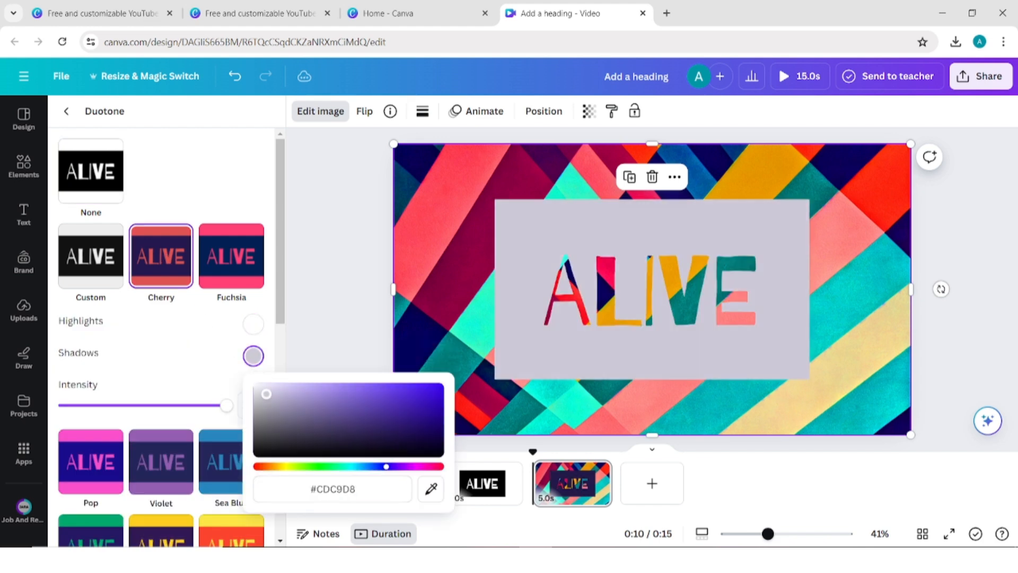
{"action": "left_click_drag", "start_coordinate": [267, 393], "coordinate": [231, 379]}
{"action": "left_click", "coordinate": [217, 367]}
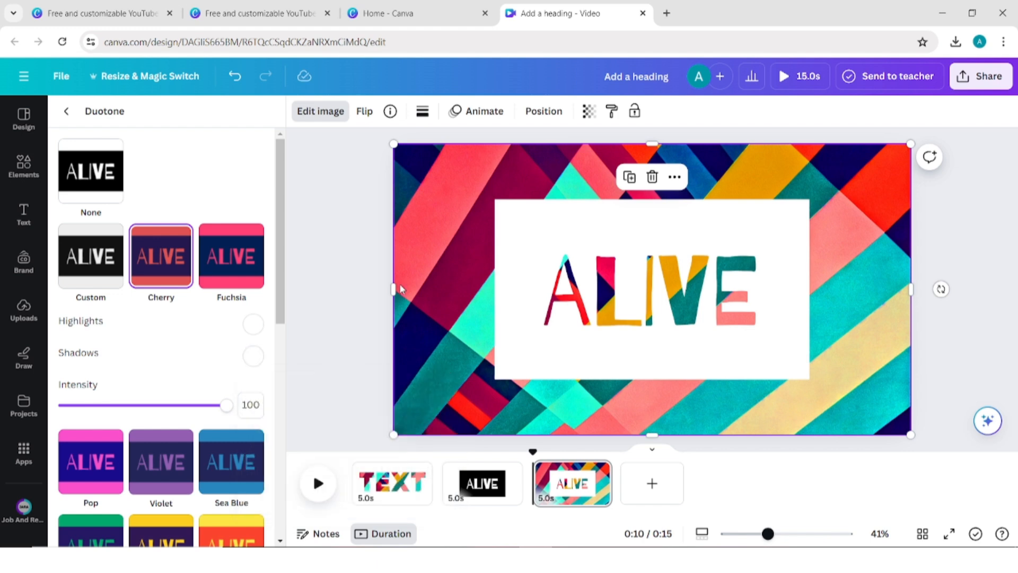
Step: Select the striped image in the layer list and crop all four sides so it only shows through the ALIVE letters
{"action": "right_click", "coordinate": [501, 185]}
{"action": "mouse_move", "coordinate": [554, 316]}
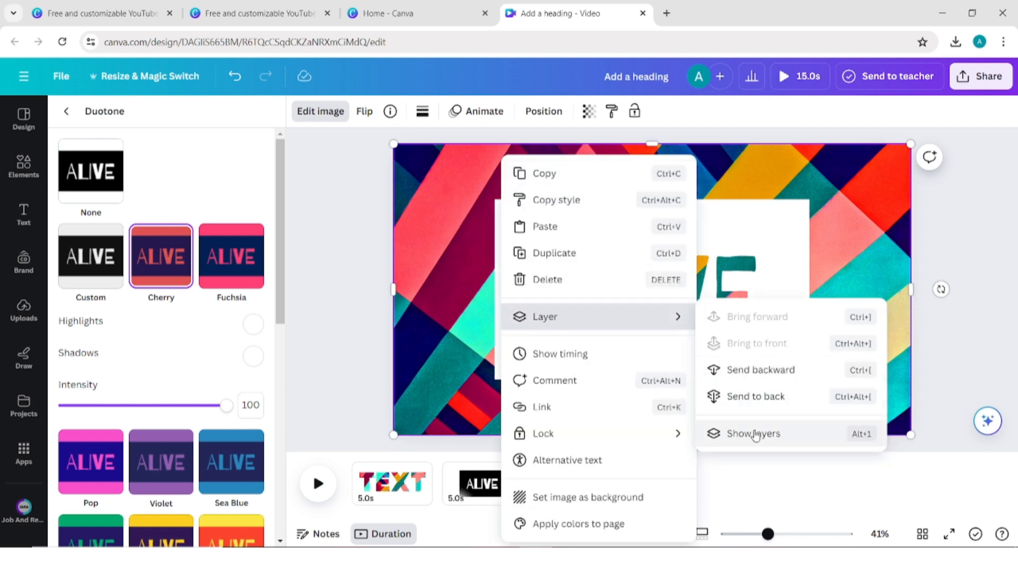
{"action": "left_click", "coordinate": [756, 435]}
{"action": "left_click", "coordinate": [248, 253]}
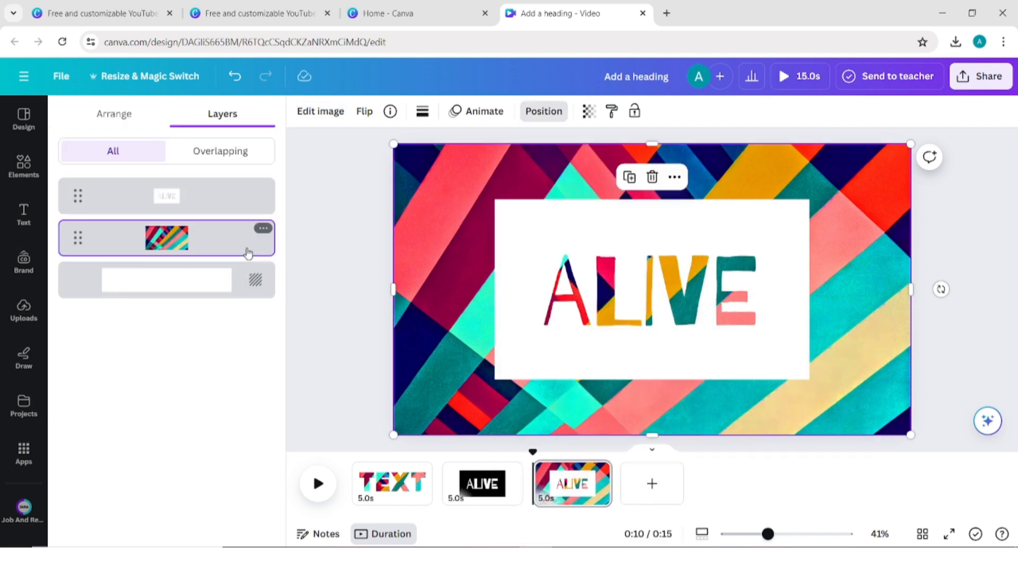
{"action": "left_click_drag", "start_coordinate": [393, 290], "coordinate": [537, 314]}
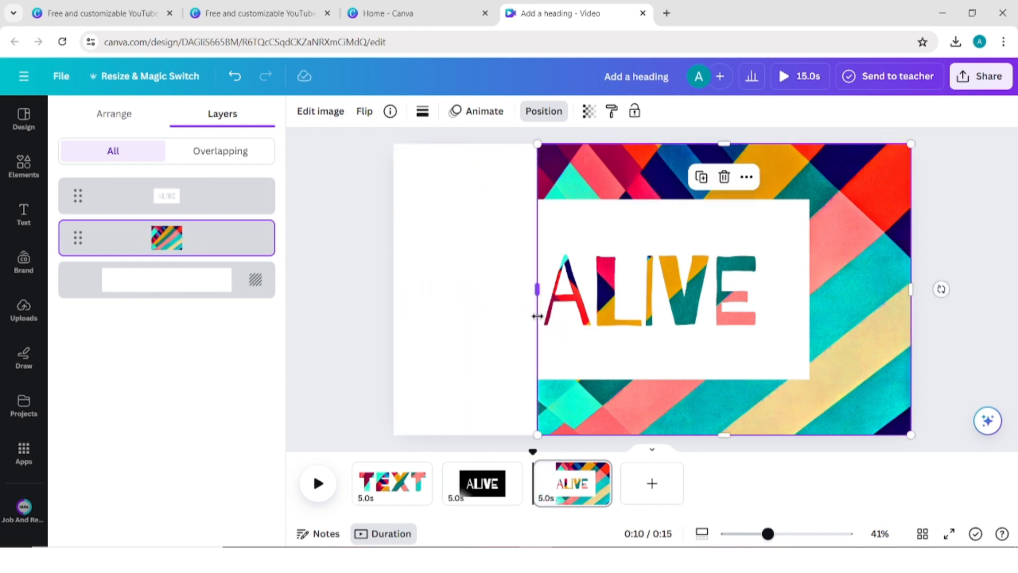
{"action": "left_click_drag", "start_coordinate": [725, 430], "coordinate": [725, 340]}
{"action": "left_click_drag", "start_coordinate": [731, 144], "coordinate": [736, 233]}
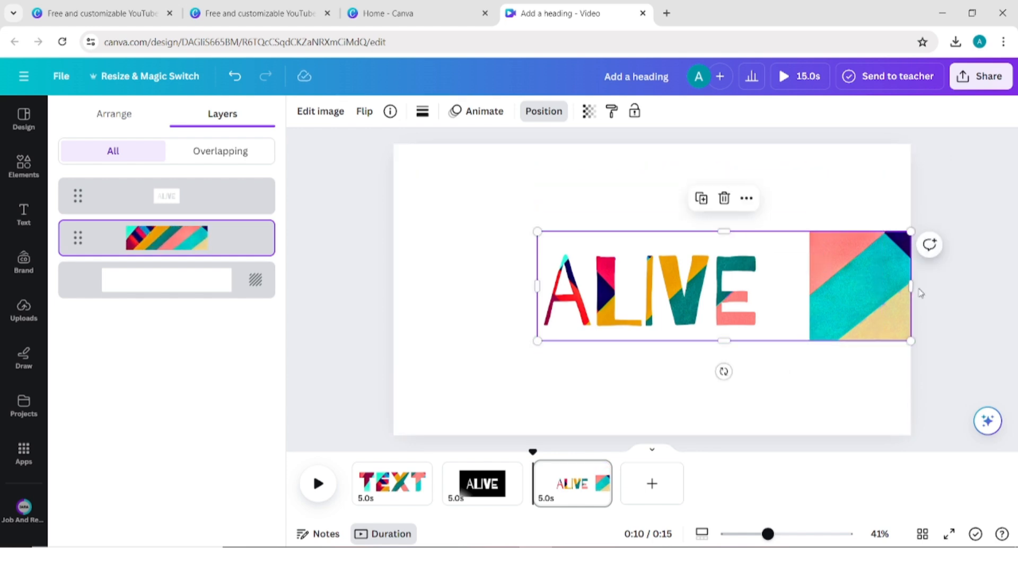
{"action": "left_click_drag", "start_coordinate": [911, 286], "coordinate": [775, 285]}
{"action": "left_click", "coordinate": [814, 288]}
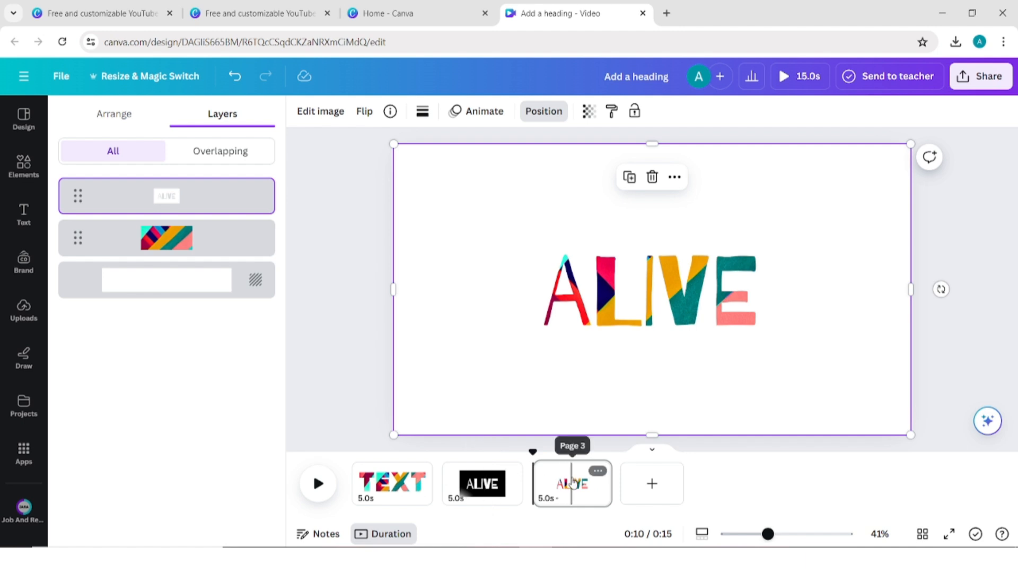
{"action": "left_click_drag", "start_coordinate": [573, 482], "coordinate": [515, 483]}
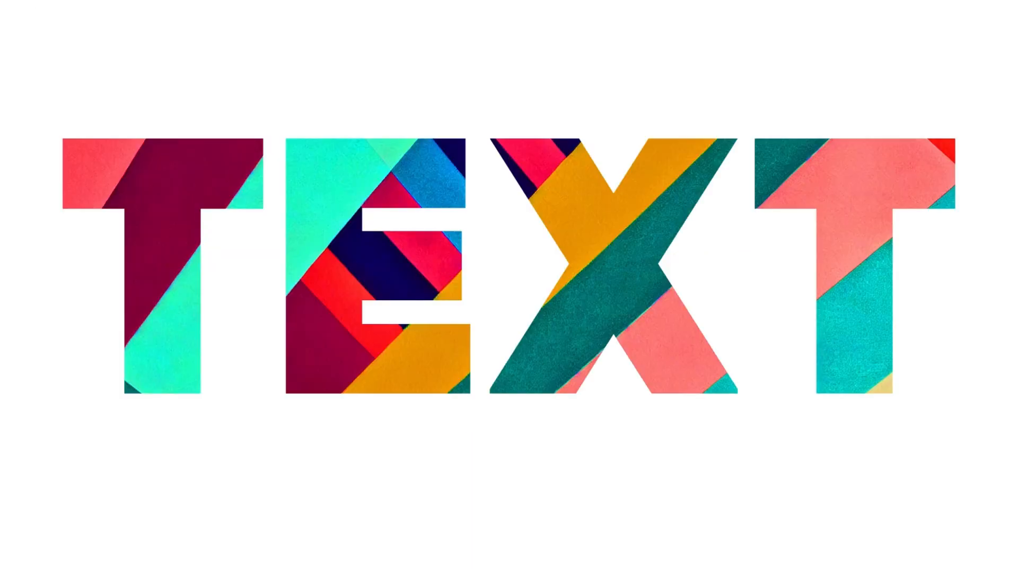